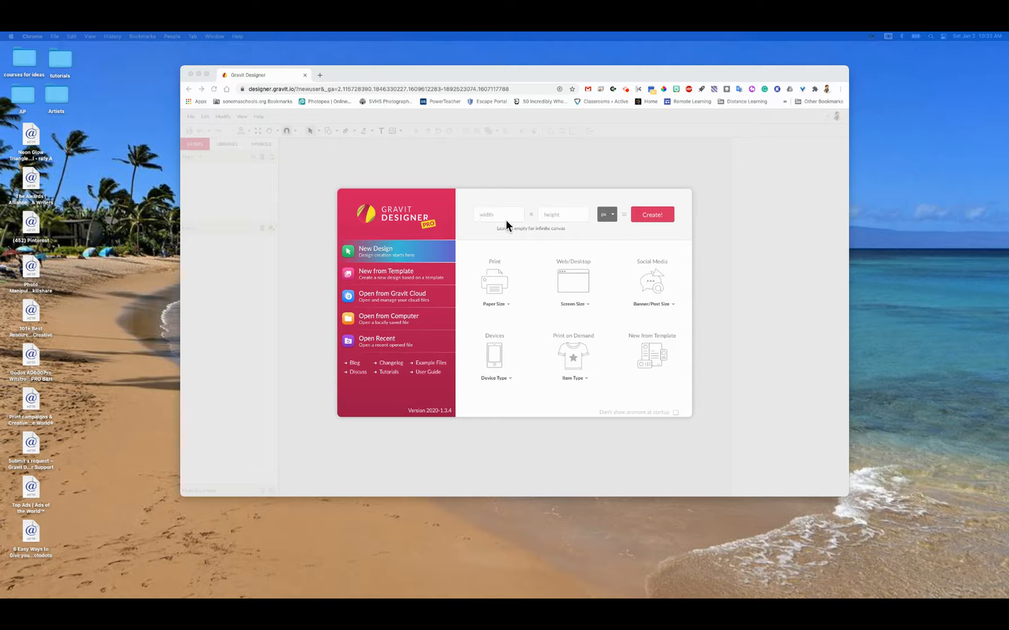
# Step: Create a new blank design measuring 8.5 × 11 inches
pyautogui.click(613, 213)
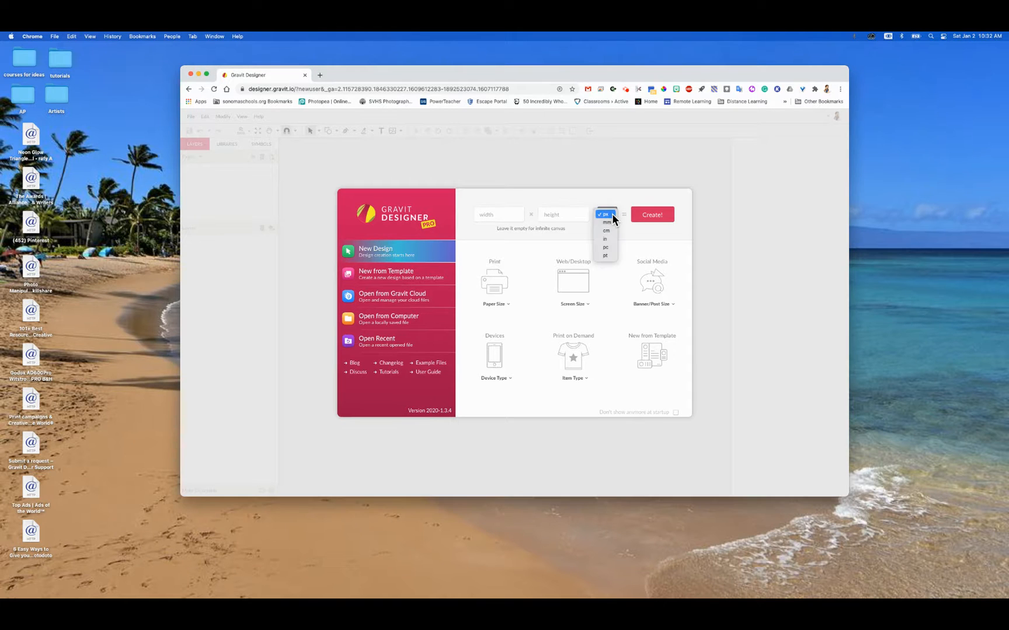
pyautogui.click(610, 238)
pyautogui.click(495, 214)
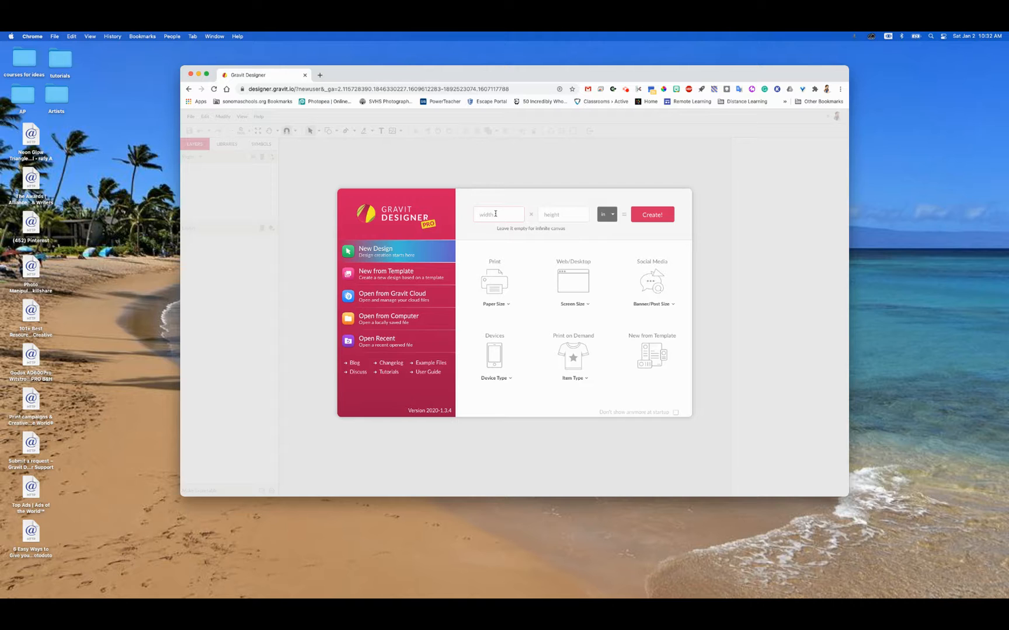
pyautogui.write('8.5')
pyautogui.press('Tab')
pyautogui.write('11')
pyautogui.click(646, 214)
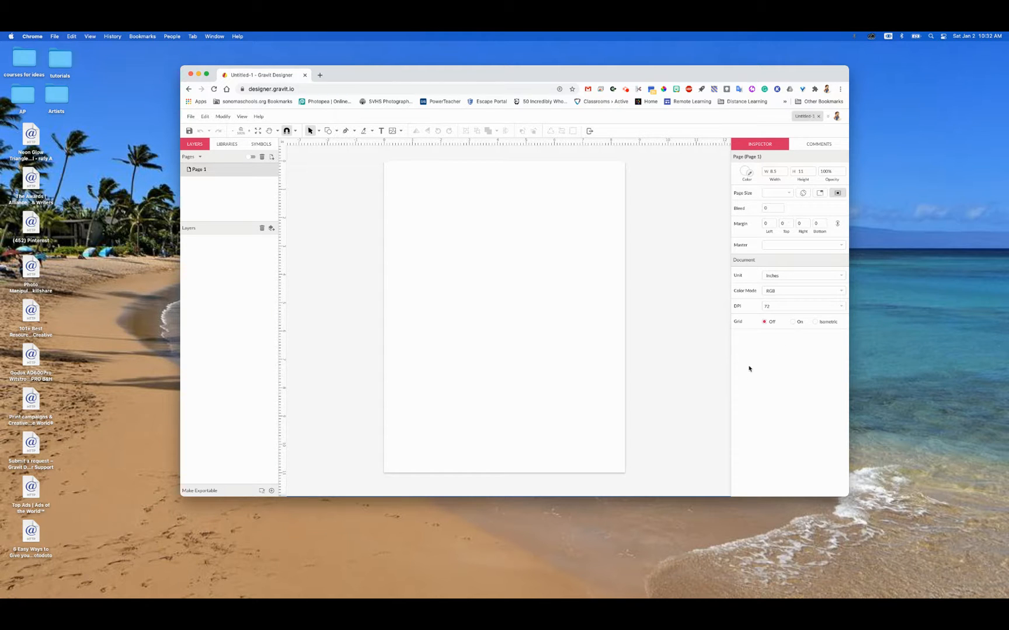
# Step: Check the available color modes without changing the setting, and turn the document grid on and off again
pyautogui.click(789, 292)
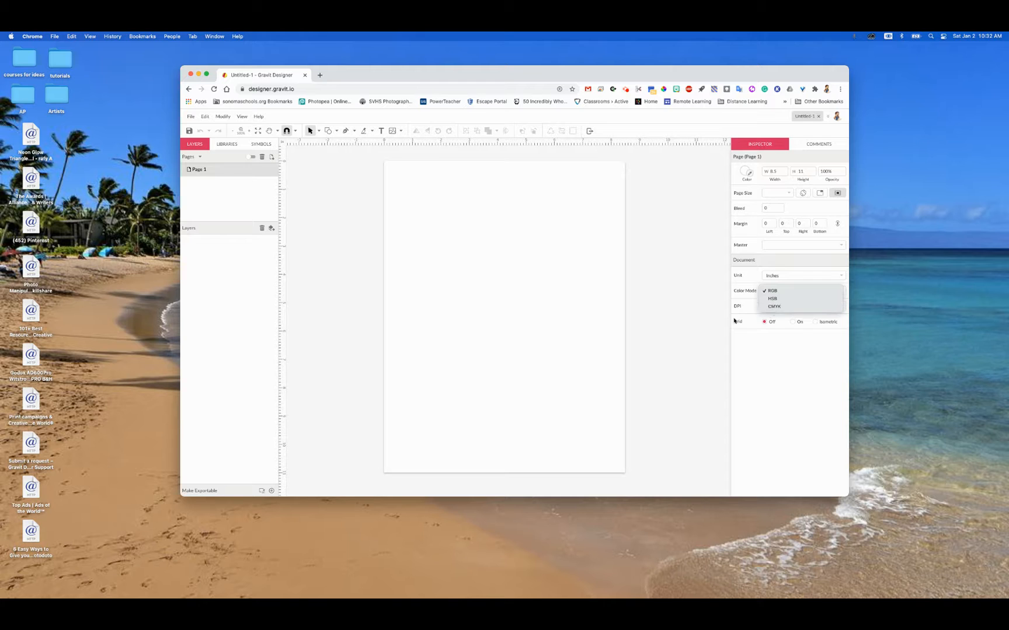
pyautogui.click(701, 321)
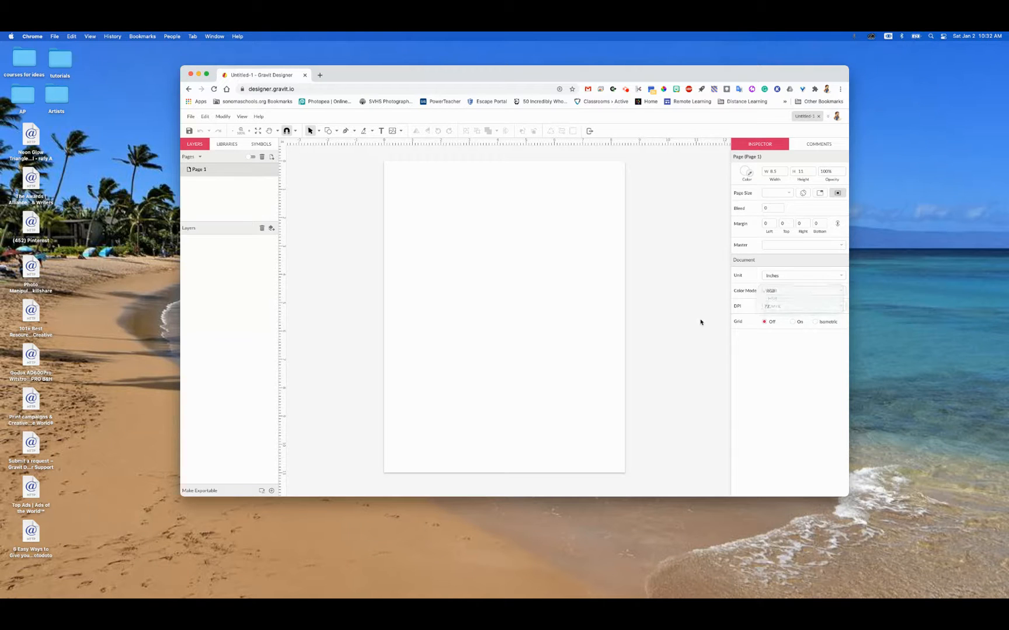
pyautogui.click(792, 322)
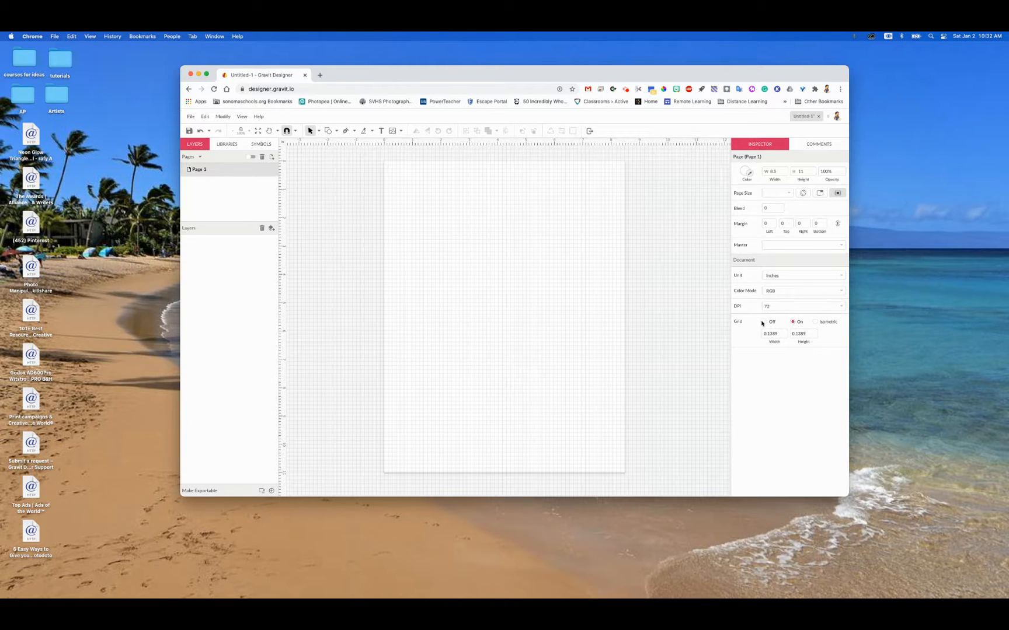
pyautogui.click(764, 322)
# Step: Draw a rectangle about 5.78 × 3.53 in in the upper half of the page
pyautogui.click(336, 132)
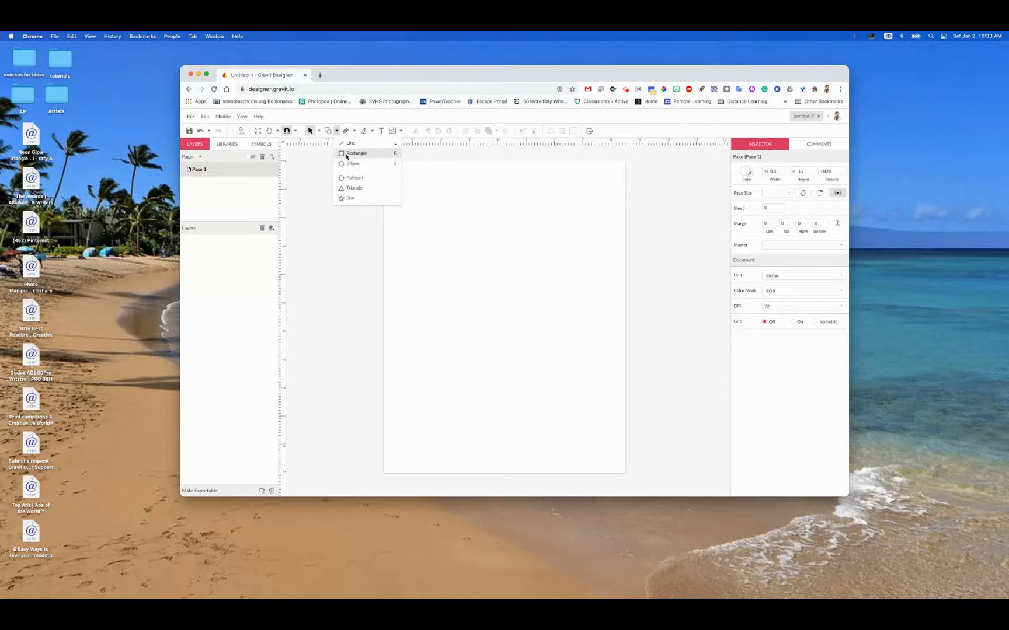
pyautogui.click(354, 154)
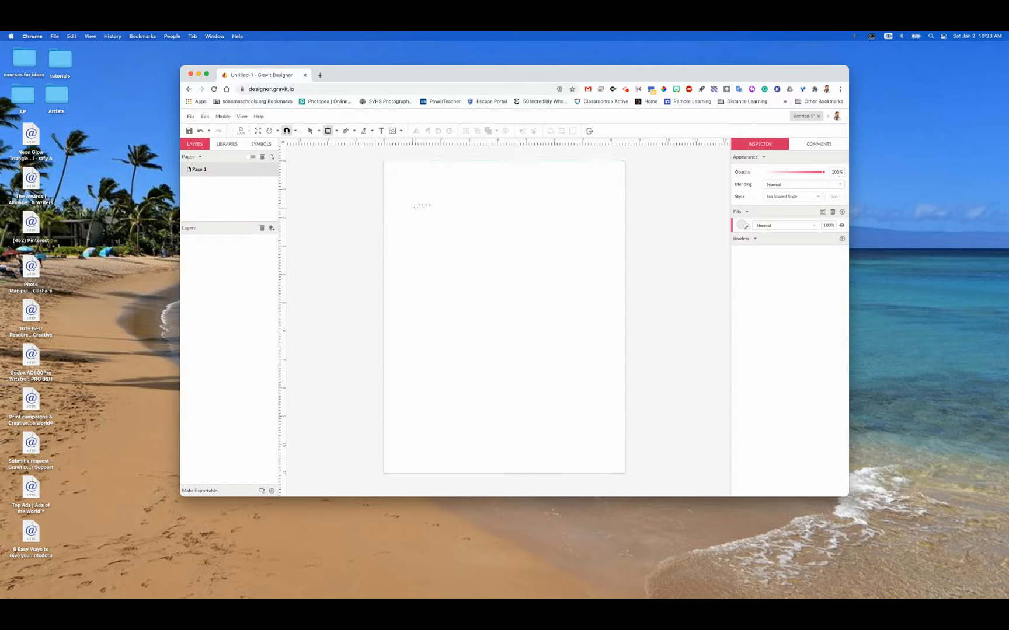
pyautogui.moveTo(416, 207)
pyautogui.mouseDown()
pyautogui.moveTo(430, 240)
pyautogui.moveTo(545, 286)
pyautogui.moveTo(545, 315)
pyautogui.moveTo(493, 286)
pyautogui.moveTo(524, 267)
pyautogui.moveTo(572, 275)
pyautogui.moveTo(576, 320)
pyautogui.moveTo(579, 306)
pyautogui.mouseUp()
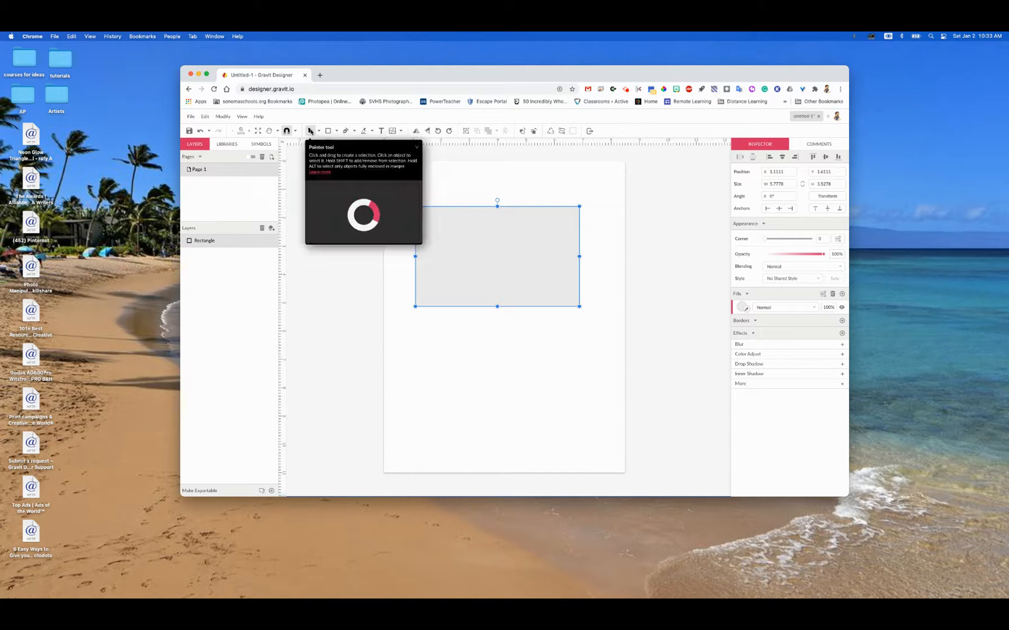
# Step: Try the Pointer and Subselect tools on the rectangle, and move it up to about X 1.44, Y 0.92 in
pyautogui.click(319, 131)
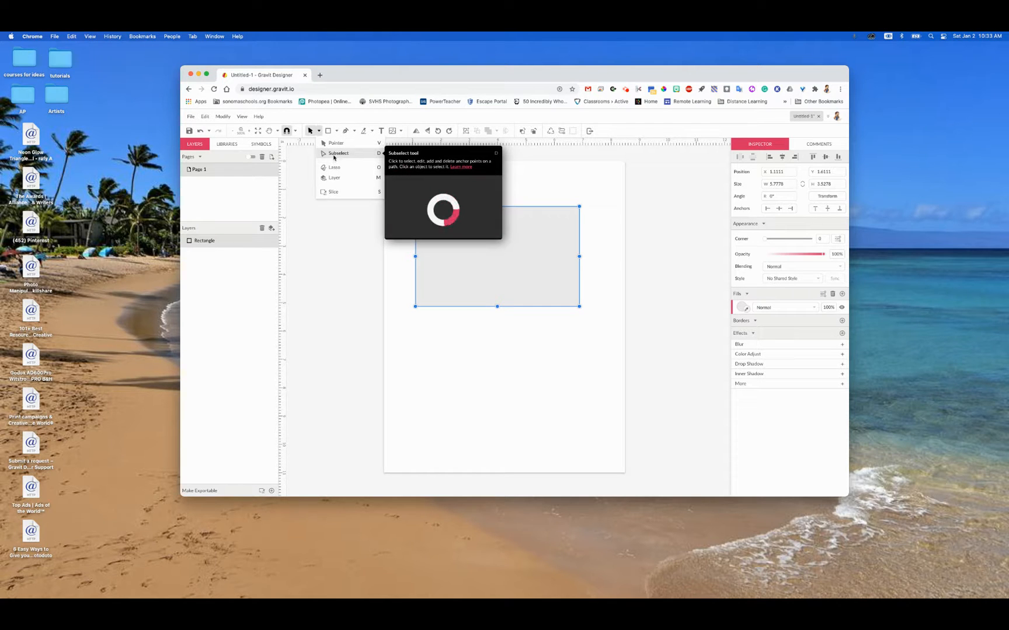
pyautogui.click(557, 222)
pyautogui.moveTo(557, 223)
pyautogui.mouseDown()
pyautogui.moveTo(560, 214)
pyautogui.moveTo(547, 255)
pyautogui.moveTo(561, 238)
pyautogui.mouseUp()
pyautogui.click(318, 132)
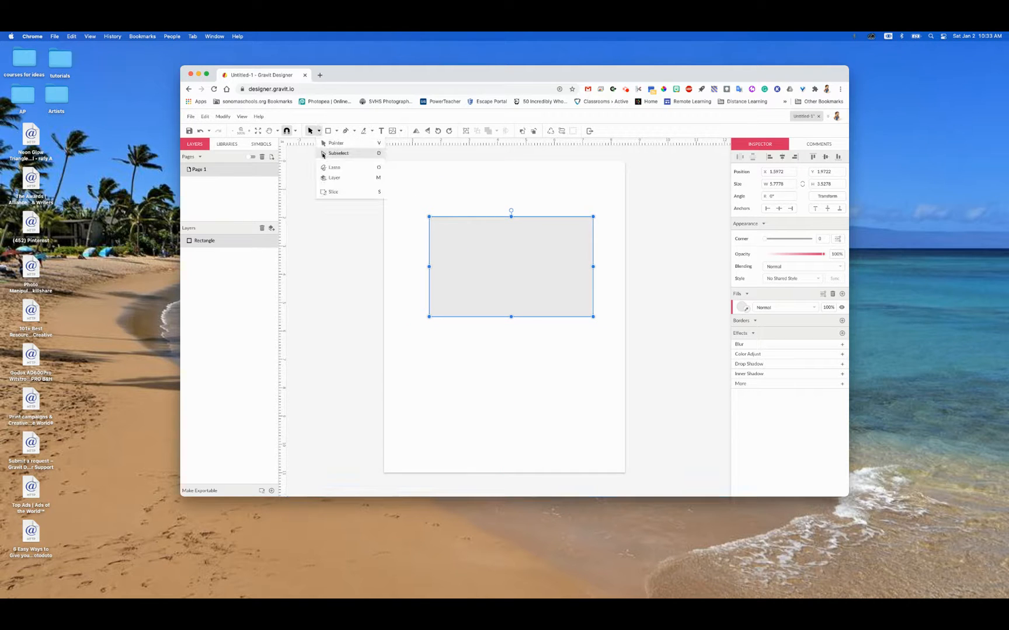
pyautogui.click(322, 155)
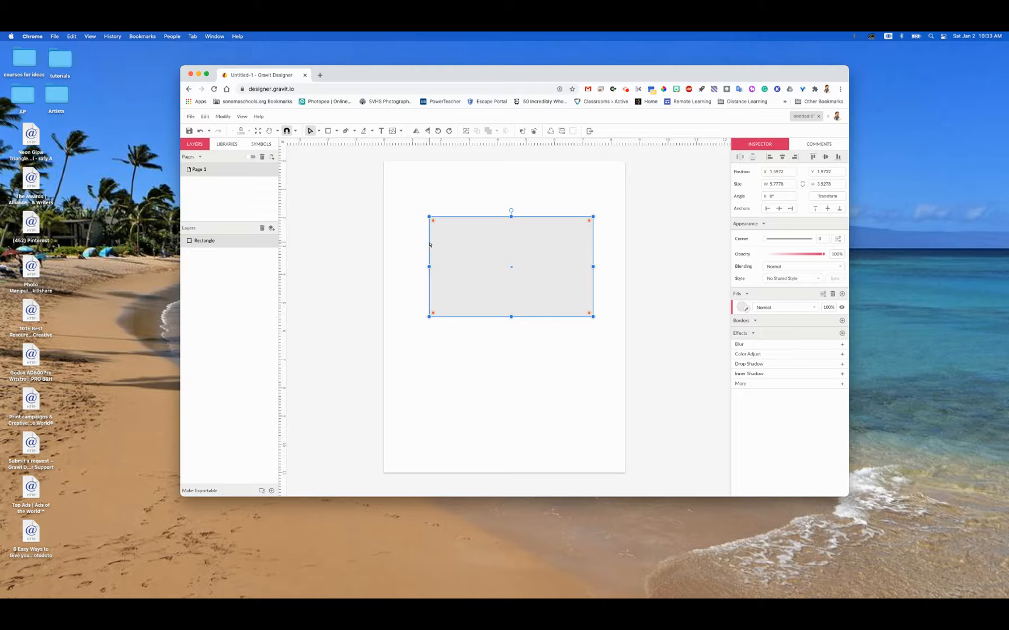
pyautogui.click(318, 131)
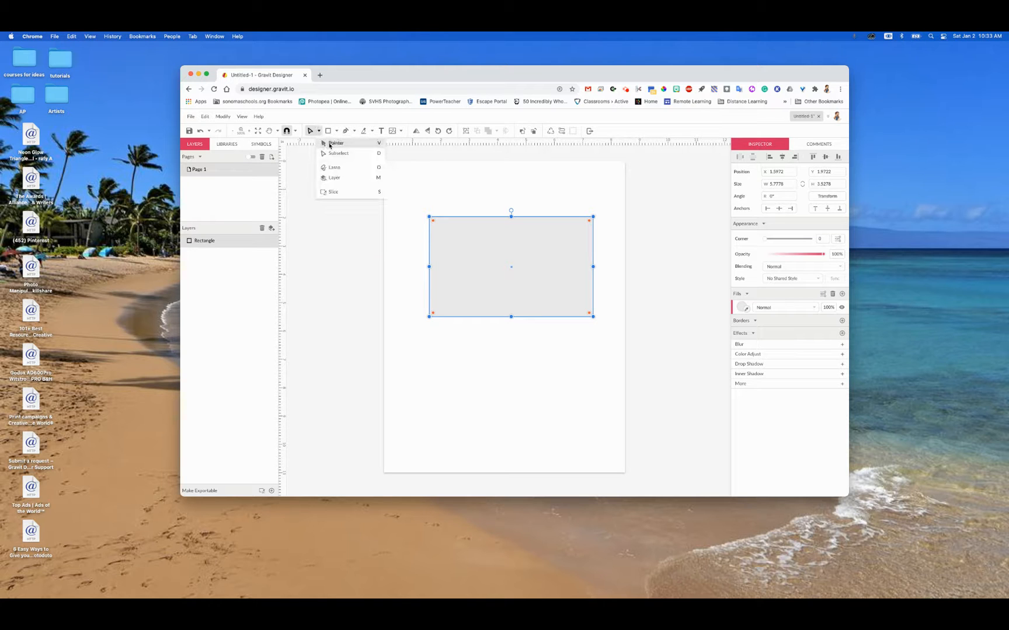
pyautogui.click(327, 145)
pyautogui.moveTo(504, 261); pyautogui.dragTo(500, 231)
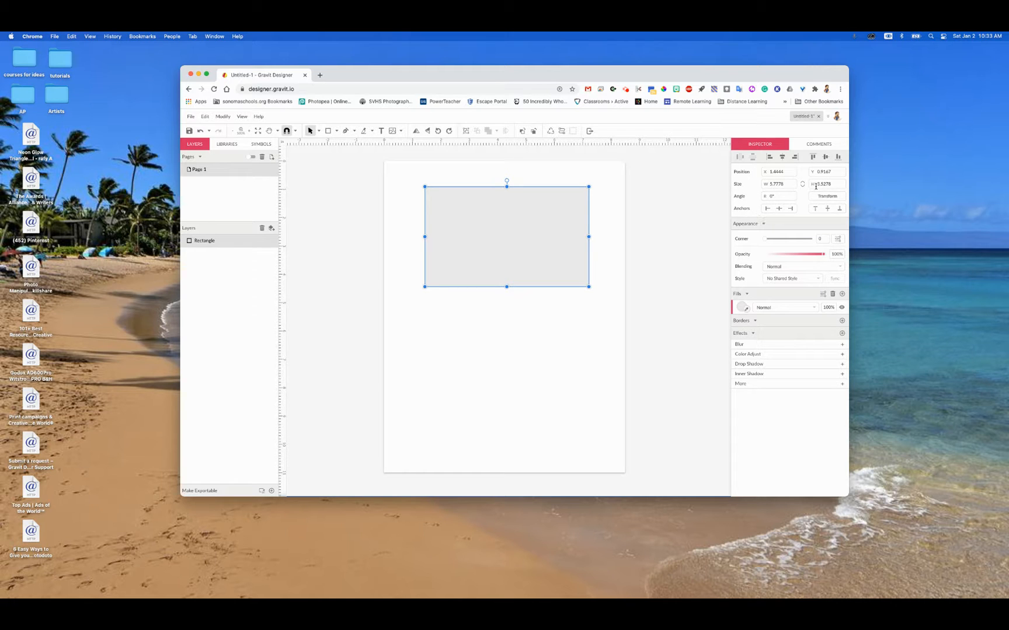
# Step: Fill the rectangle with the orange color preset
pyautogui.click(742, 307)
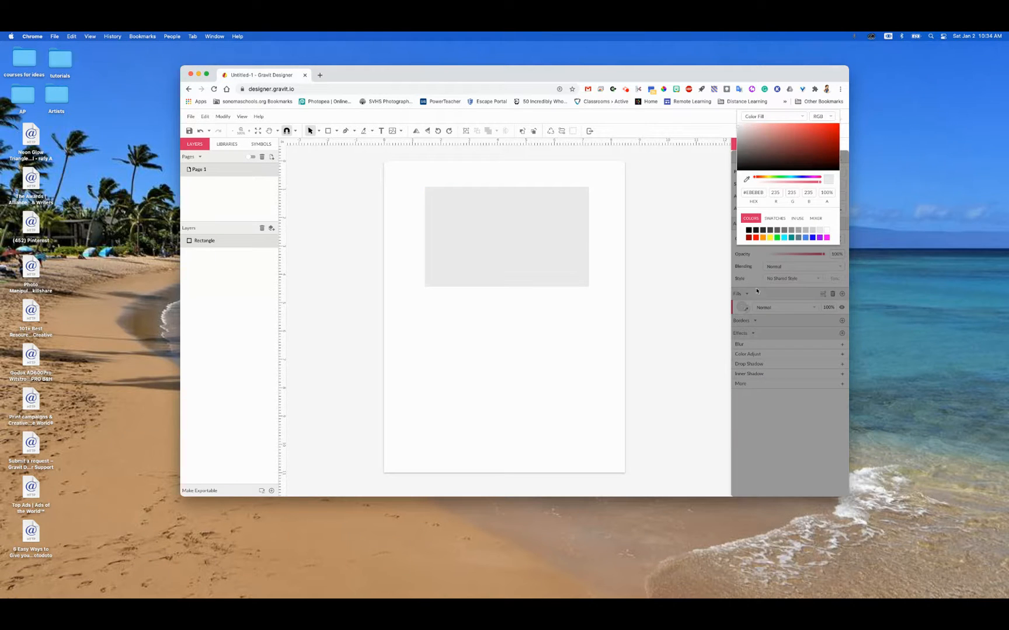
pyautogui.click(763, 239)
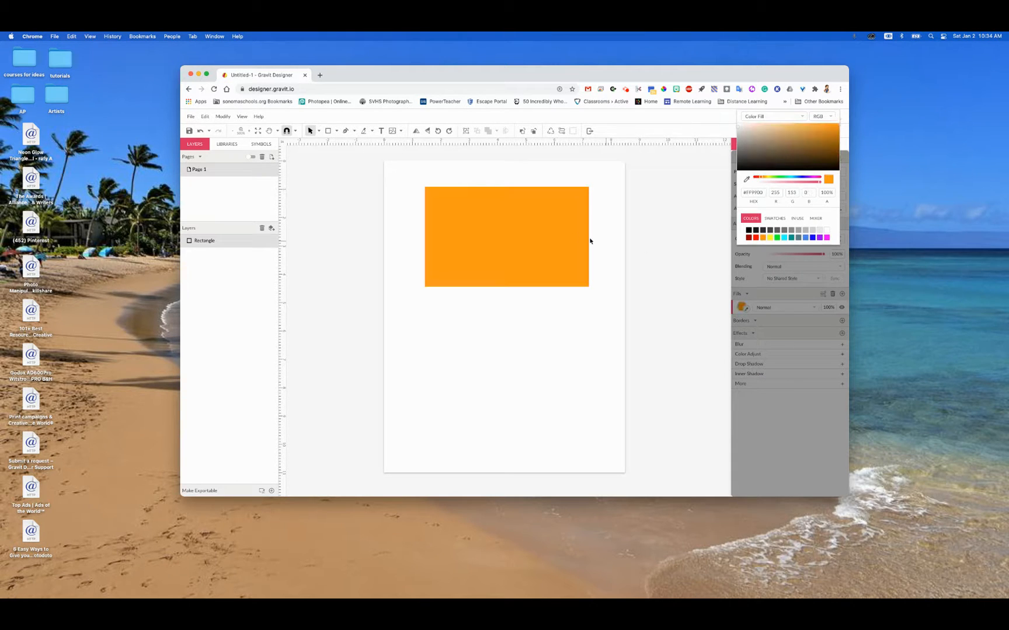
pyautogui.click(820, 434)
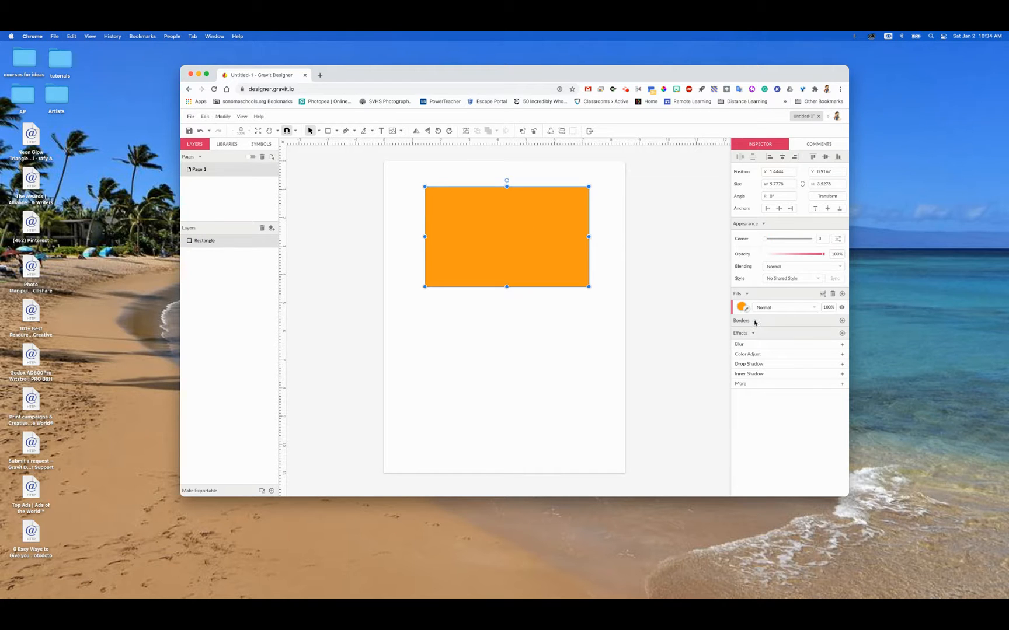
# Step: Add a 1 px black border to the rectangle and move it to about X 1.36, Y 1.47 in
pyautogui.click(842, 321)
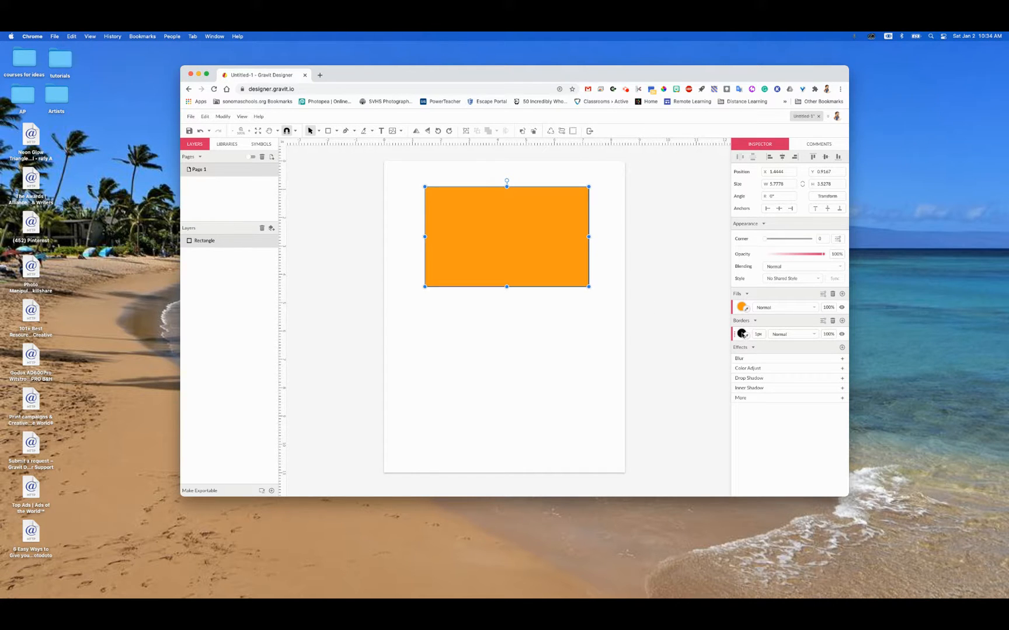
pyautogui.moveTo(761, 335); pyautogui.dragTo(760, 333)
pyautogui.click(596, 364)
pyautogui.moveTo(541, 265)
pyautogui.mouseDown()
pyautogui.moveTo(538, 308)
pyautogui.moveTo(537, 280)
pyautogui.mouseUp()
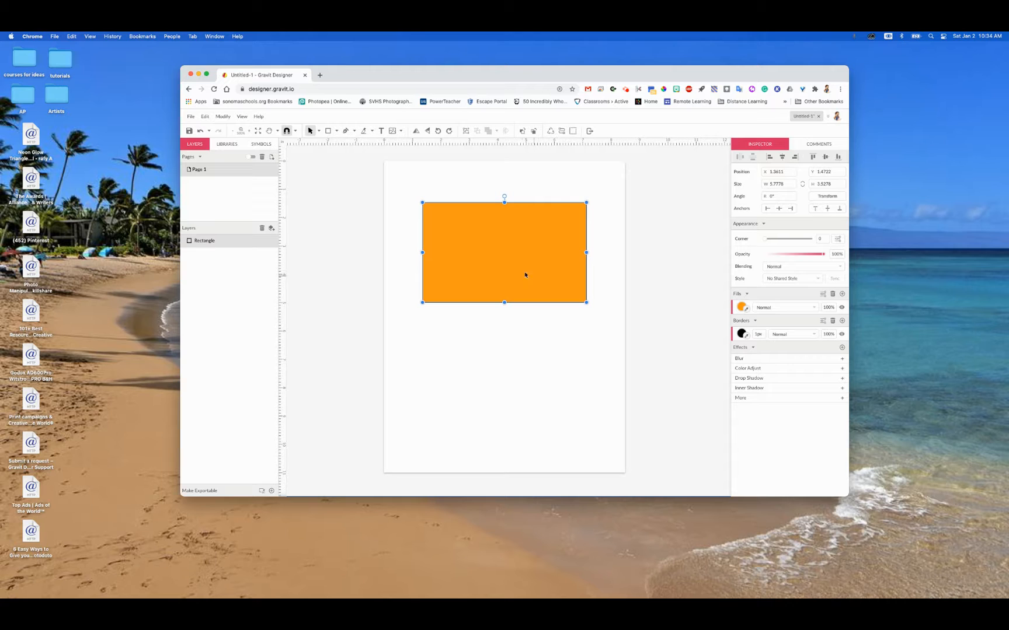
# Step: Try rounding all of the rectangle's corners with Subselect and the corner setting, and return the radius to 0
pyautogui.click(318, 131)
pyautogui.click(329, 153)
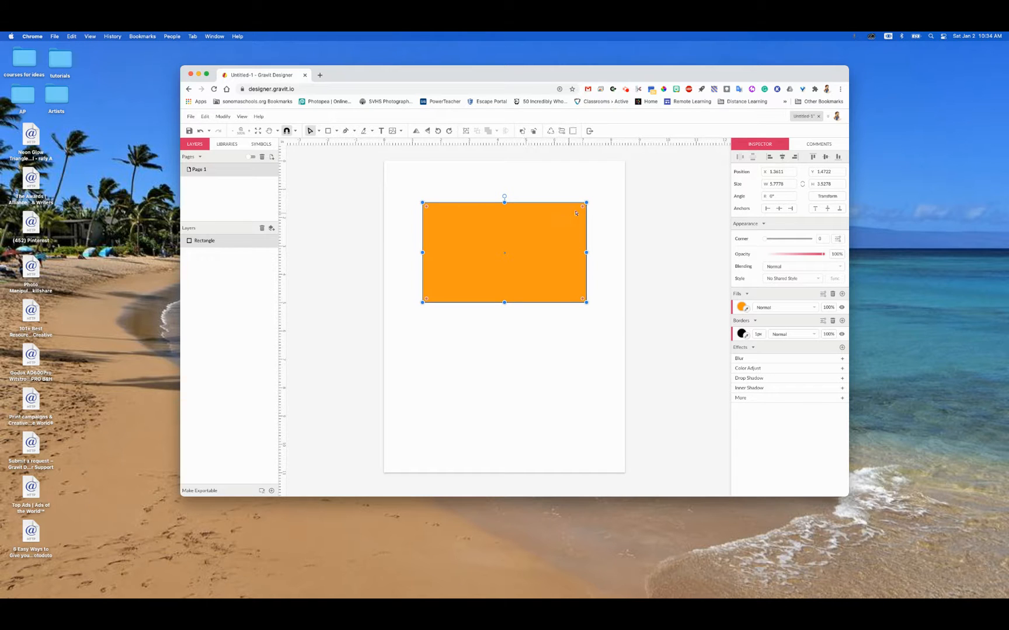
pyautogui.moveTo(585, 207)
pyautogui.mouseDown()
pyautogui.moveTo(580, 220)
pyautogui.moveTo(507, 253)
pyautogui.moveTo(590, 203)
pyautogui.mouseUp()
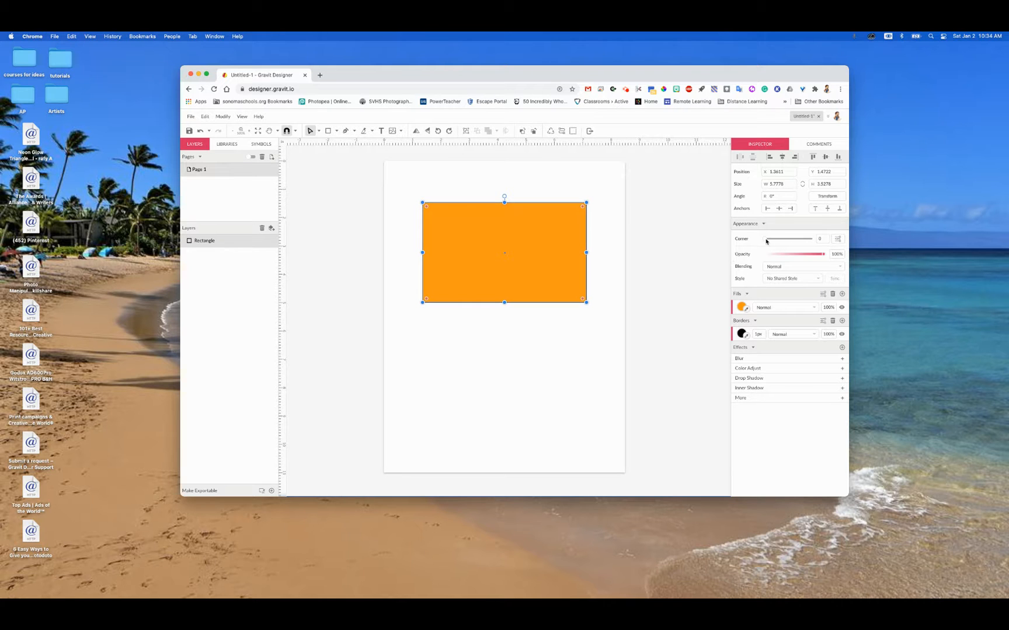
pyautogui.moveTo(768, 239); pyautogui.dragTo(746, 243)
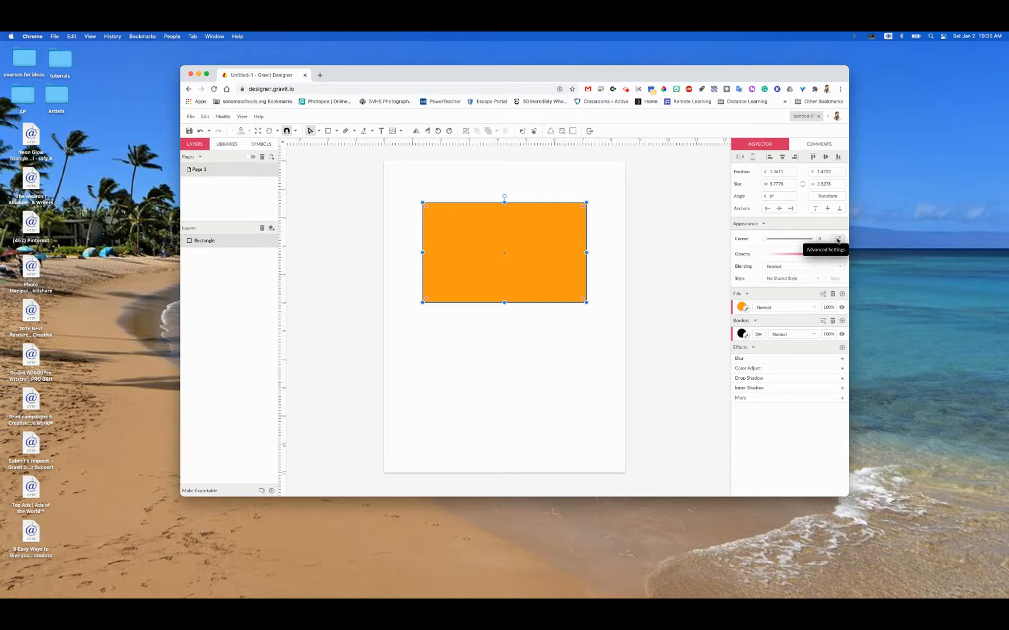
# Step: Try rounding only the rectangle's upper-right corner with Uniform Corners off, and undo both the rounding and the move
pyautogui.click(837, 240)
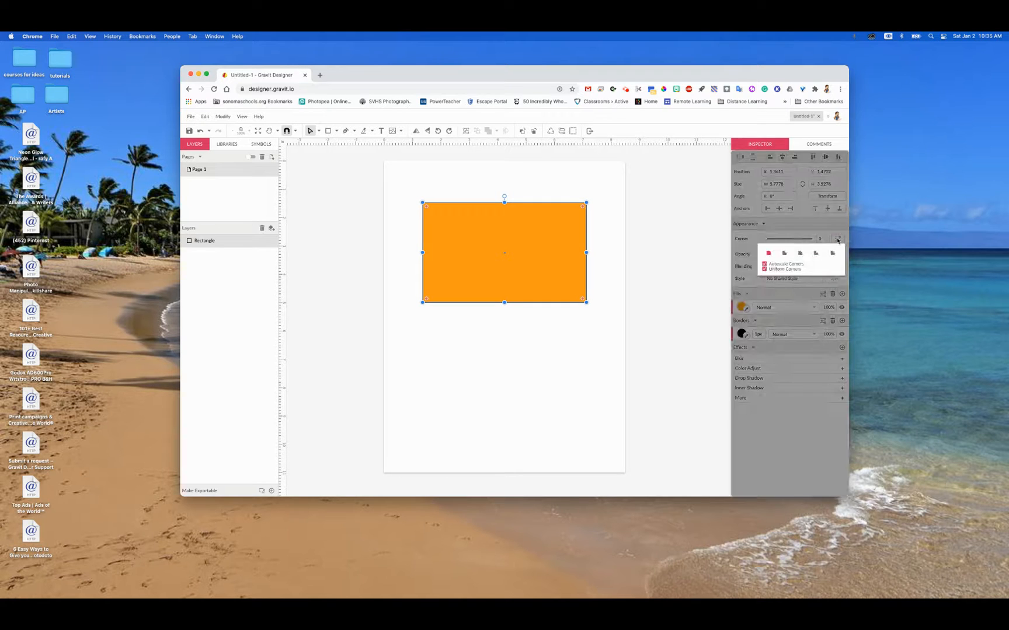
pyautogui.click(778, 271)
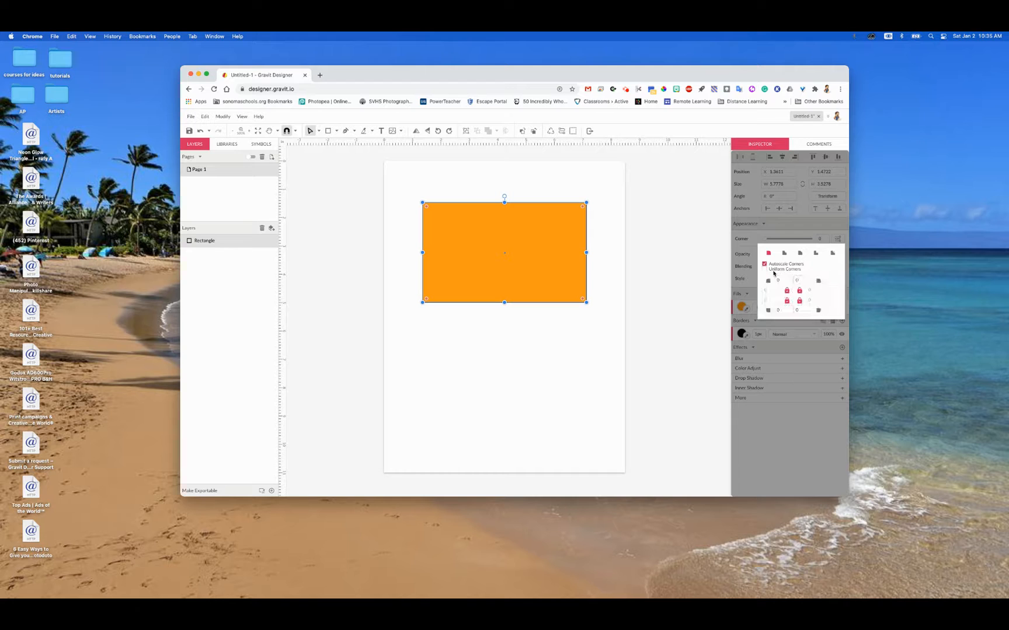
pyautogui.click(582, 209)
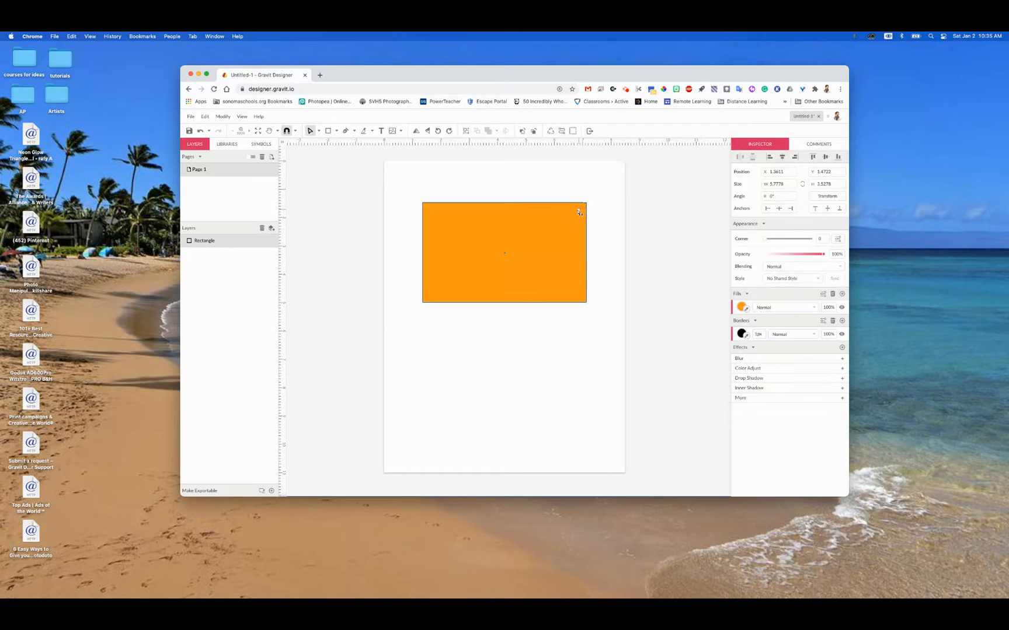
pyautogui.moveTo(559, 230); pyautogui.dragTo(547, 251)
pyautogui.click(594, 359)
pyautogui.click(524, 359)
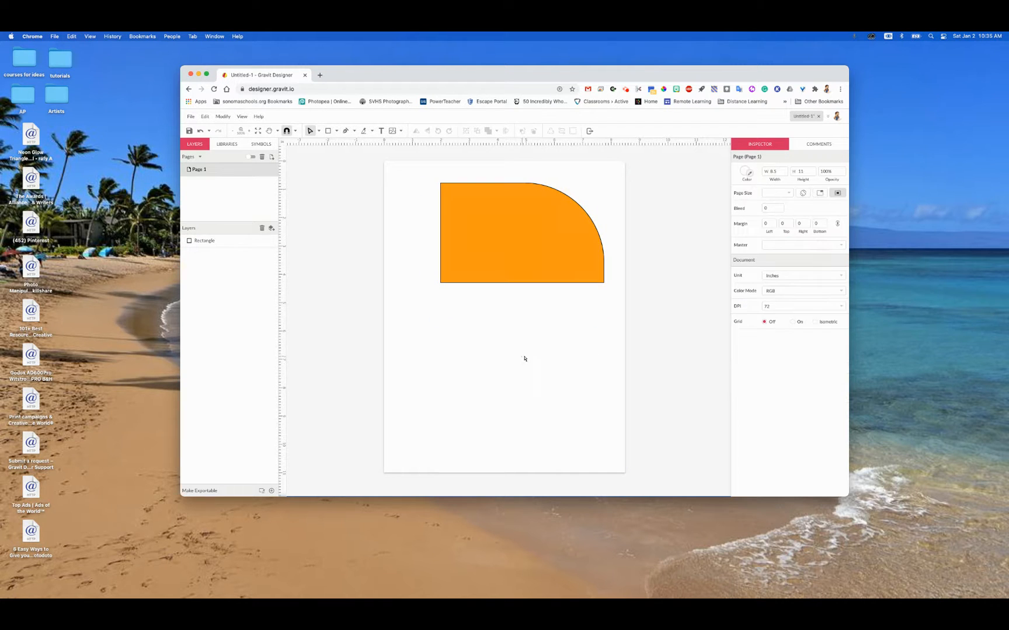
pyautogui.press('super+z')
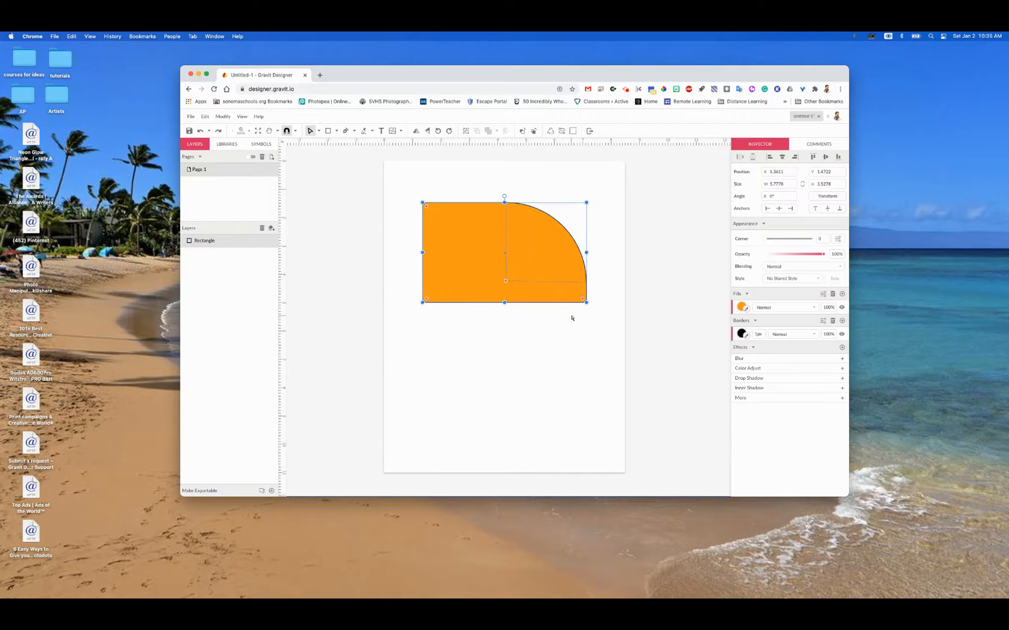
pyautogui.press('super+z')
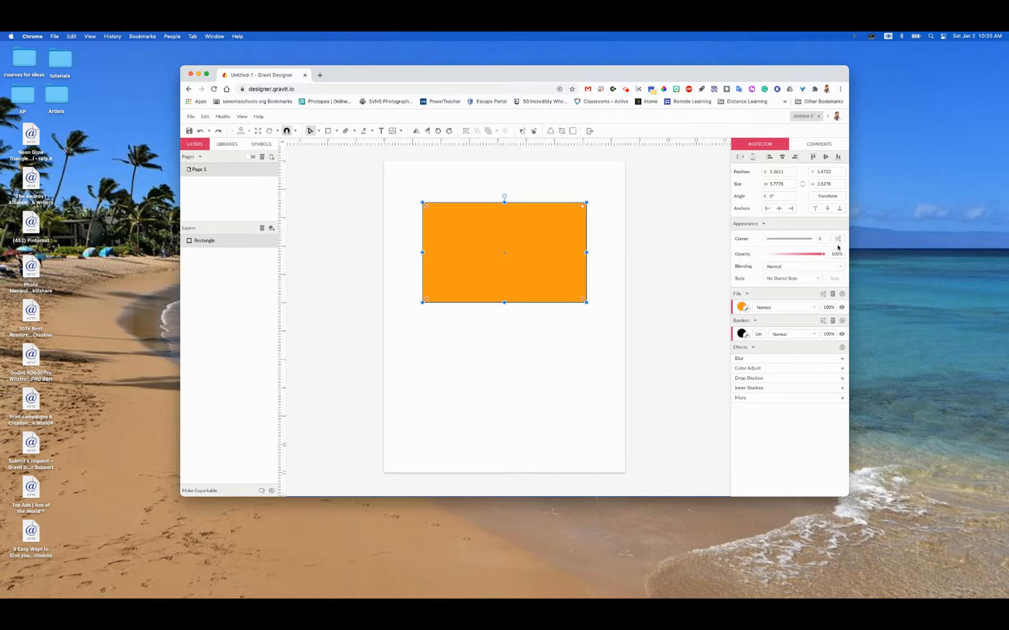
# Step: Compare the corner styles, give the rectangle rounded 0.44 in corners with Uniform Corners off, and move it to about X 1.24, Y 0.90 in
pyautogui.click(837, 239)
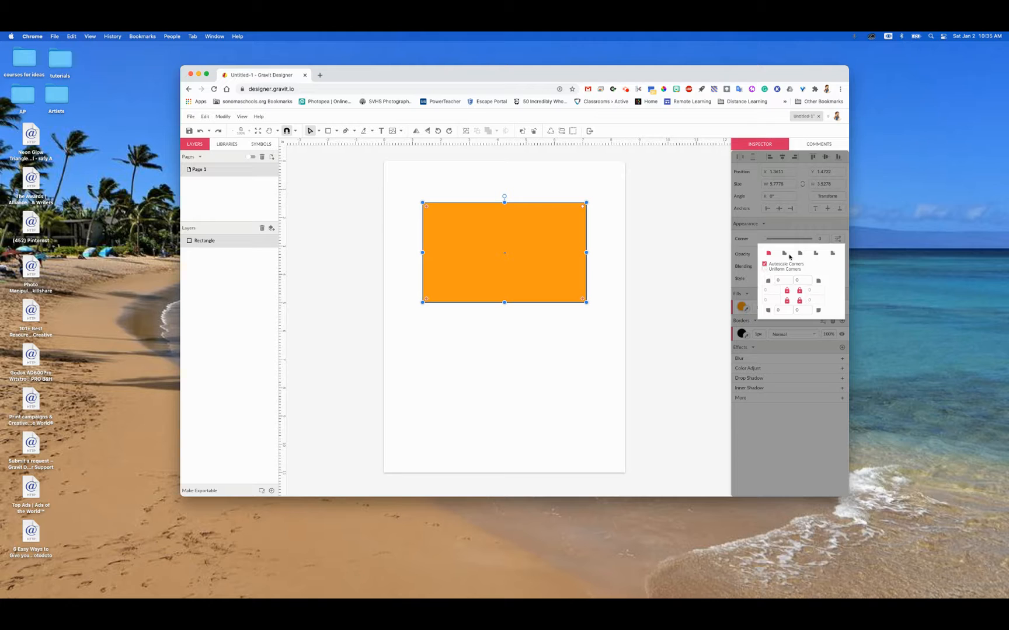
pyautogui.click(816, 254)
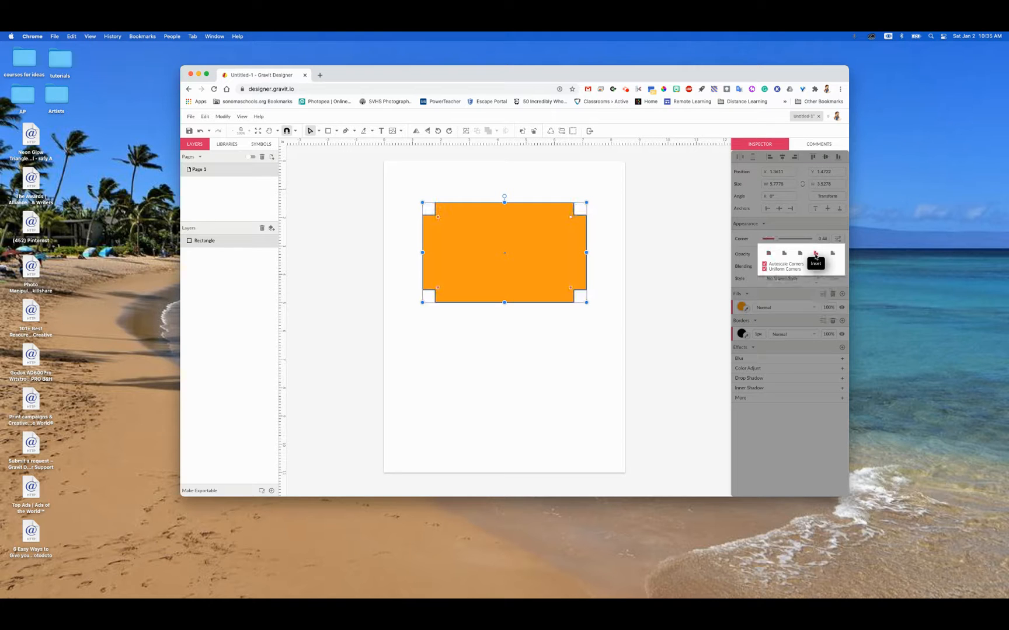
pyautogui.click(799, 253)
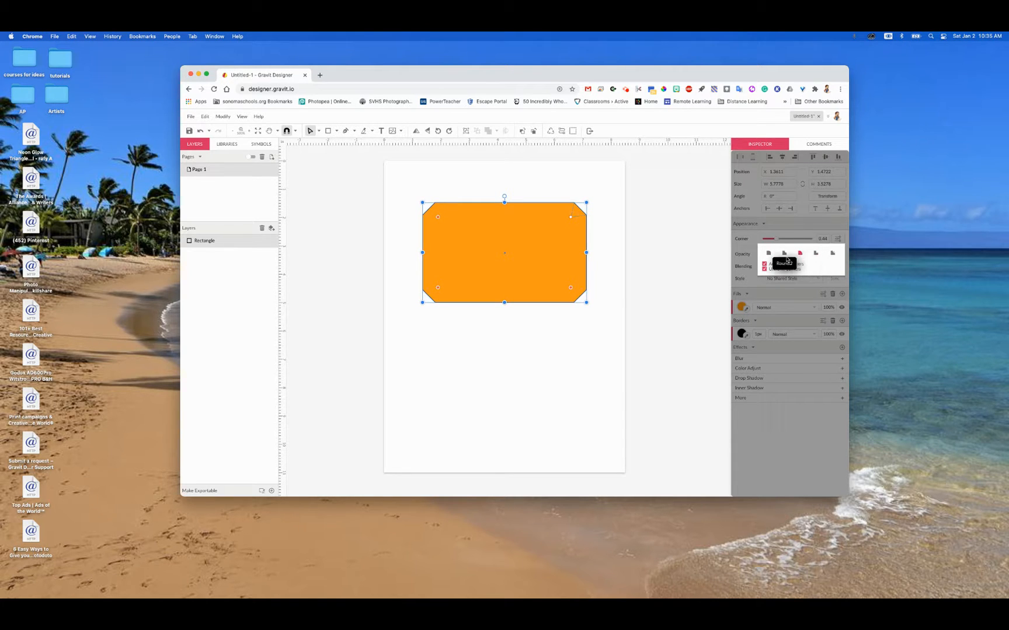
pyautogui.click(784, 253)
pyautogui.click(832, 254)
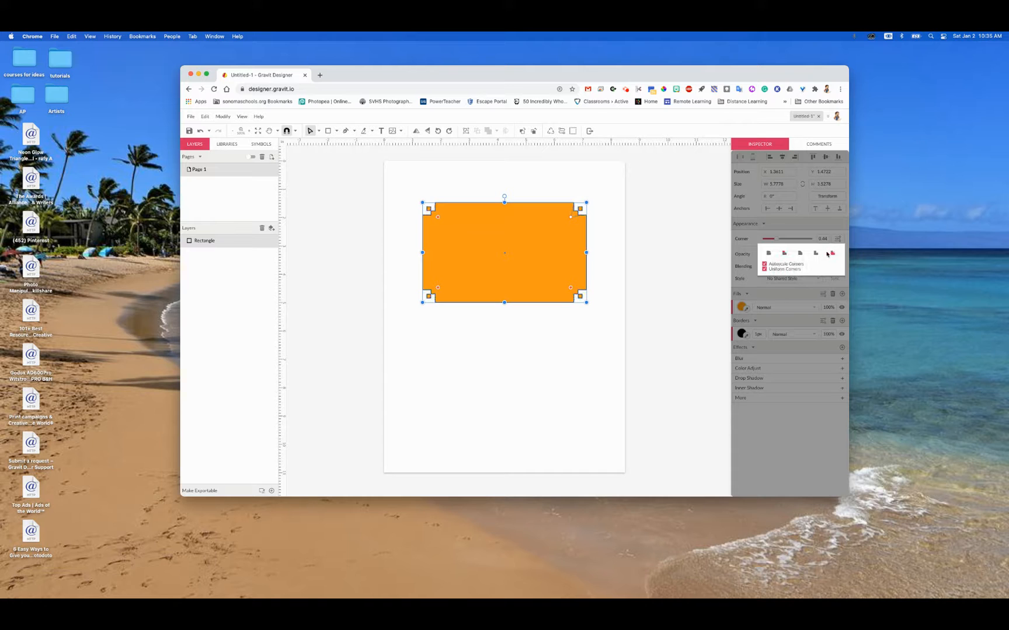
pyautogui.click(768, 254)
pyautogui.click(764, 269)
pyautogui.click(592, 236)
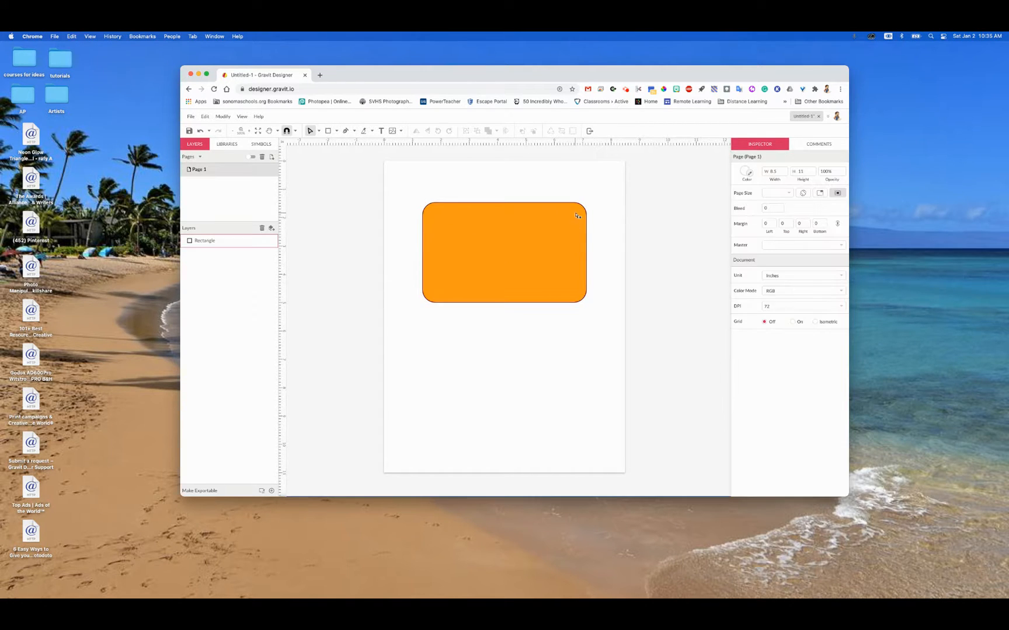
pyautogui.moveTo(566, 237)
pyautogui.mouseDown()
pyautogui.moveTo(559, 276)
pyautogui.moveTo(572, 221)
pyautogui.mouseUp()
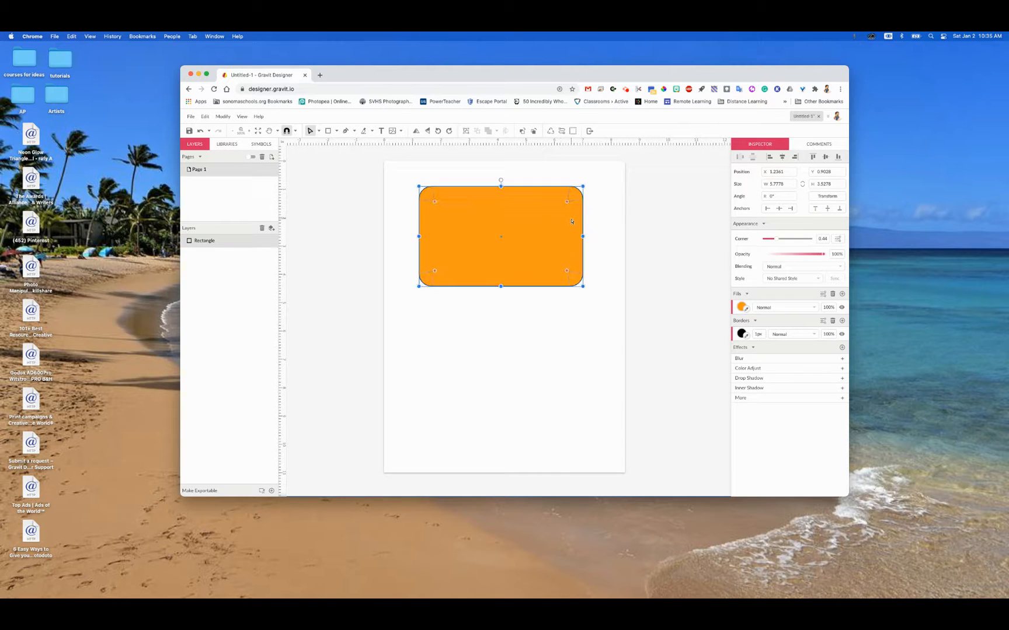
# Step: Draw an ellipse as a circle about 3.17 in wide and move it to about X 2.54, Y 2.92 in, overlapping the rectangle's lower edge
pyautogui.click(336, 131)
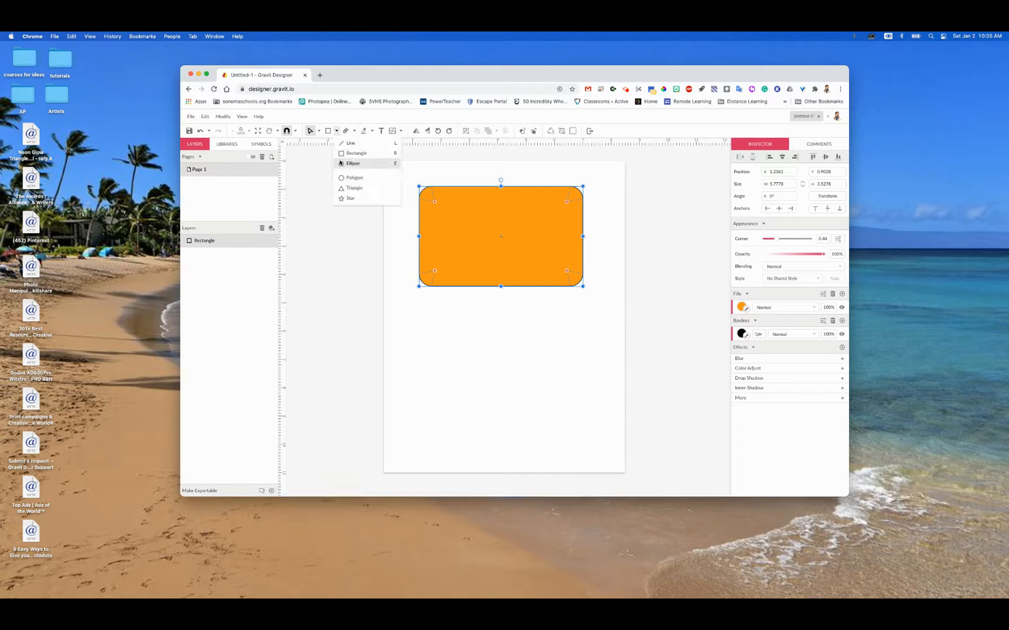
pyautogui.click(349, 164)
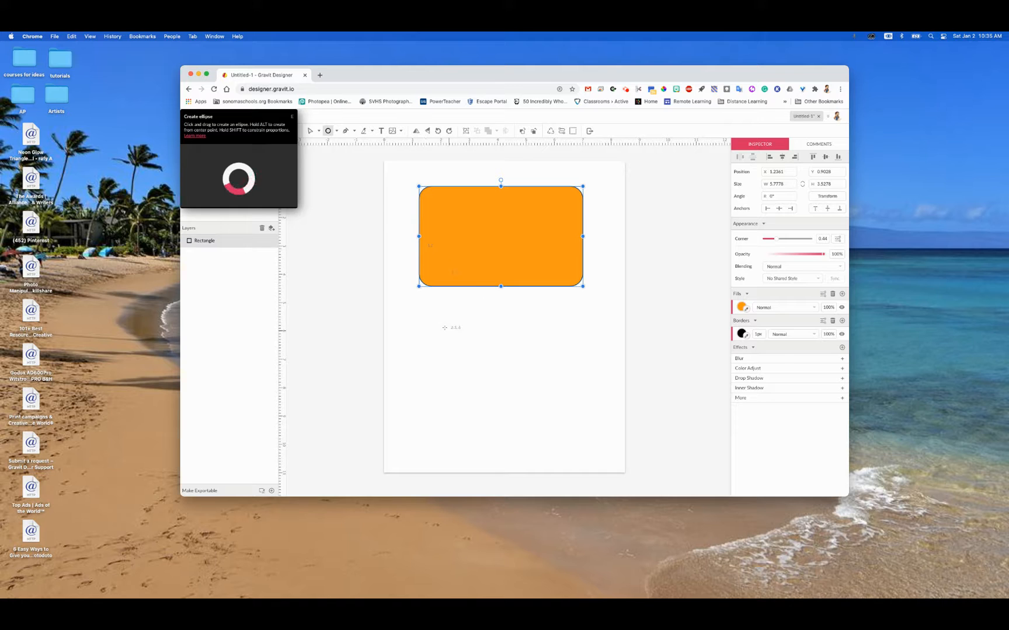
pyautogui.moveTo(441, 324)
pyautogui.mouseDown()
pyautogui.moveTo(559, 435)
pyautogui.moveTo(528, 397)
pyautogui.moveTo(529, 412)
pyautogui.mouseUp()
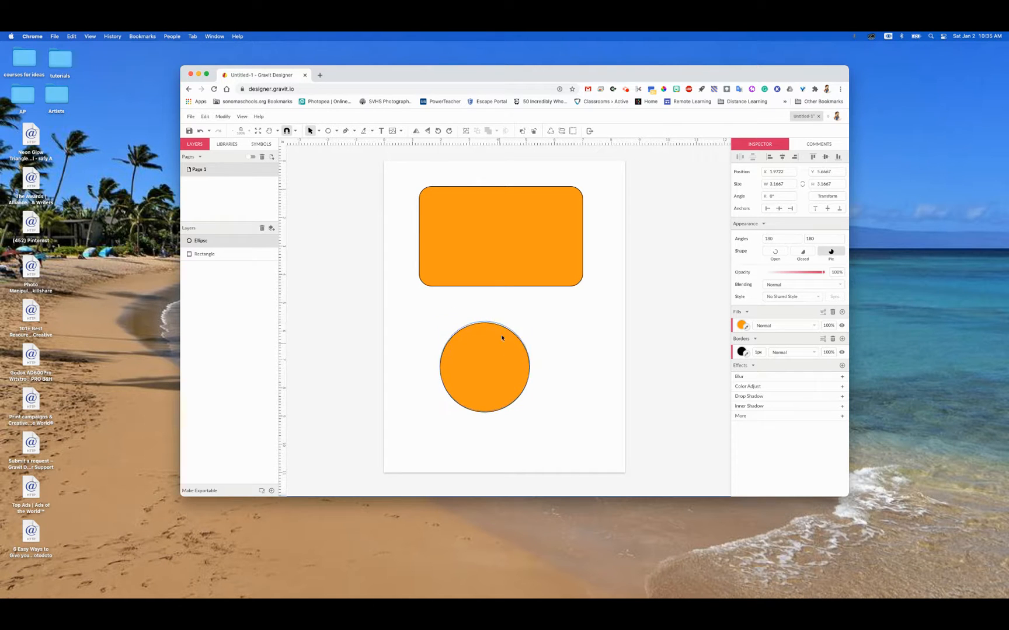
pyautogui.moveTo(502, 333); pyautogui.dragTo(511, 307)
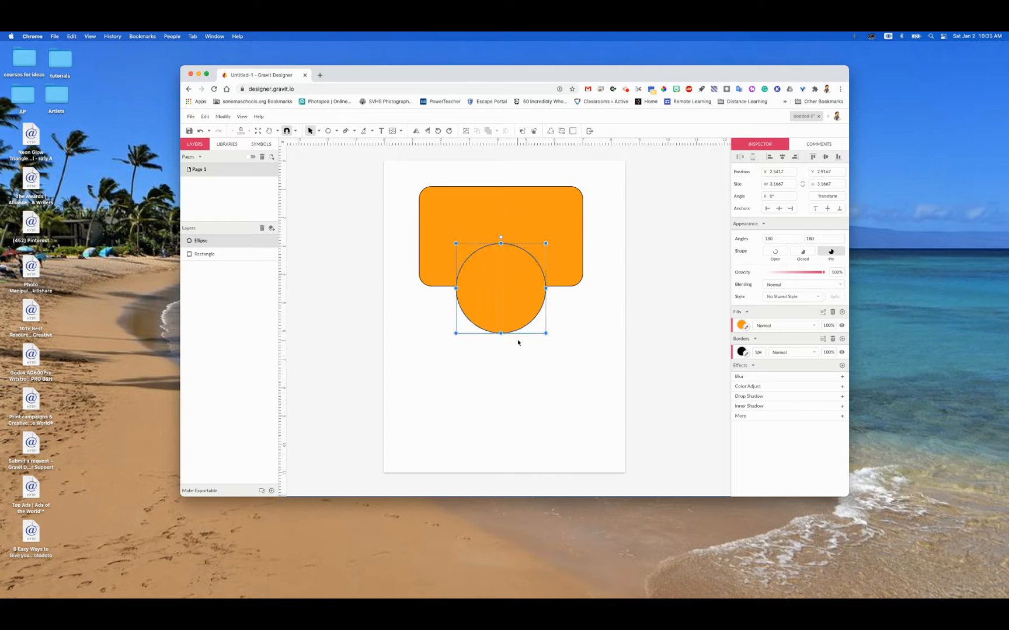
# Step: Arrange the circle behind the rectangle, then try nesting its layer inside the rectangle layer and undo the nesting
pyautogui.rightClick(488, 302)
pyautogui.moveTo(490, 302)
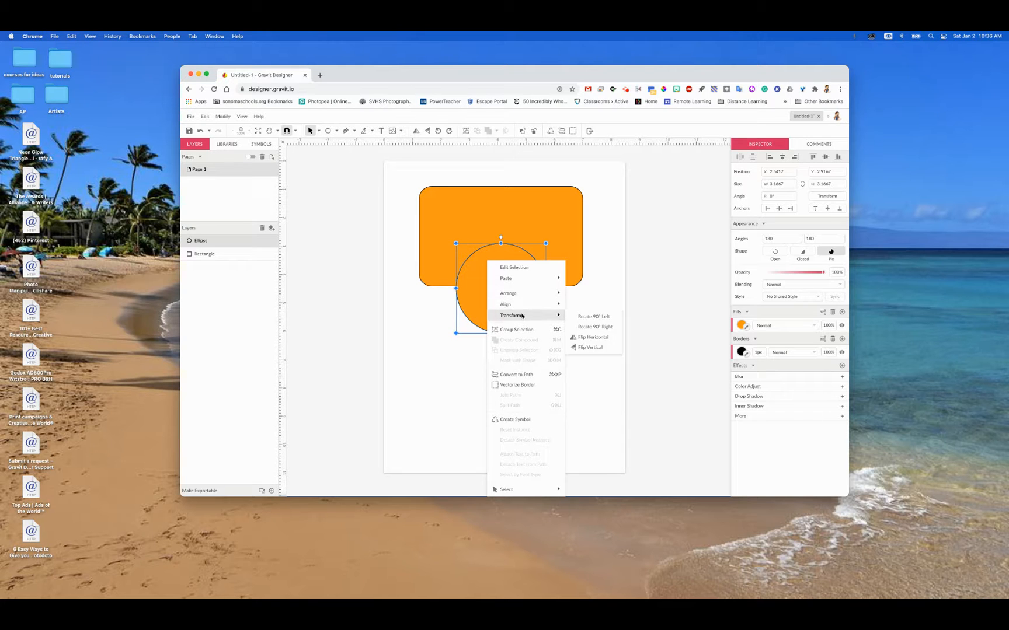
pyautogui.moveTo(518, 294)
pyautogui.click(590, 326)
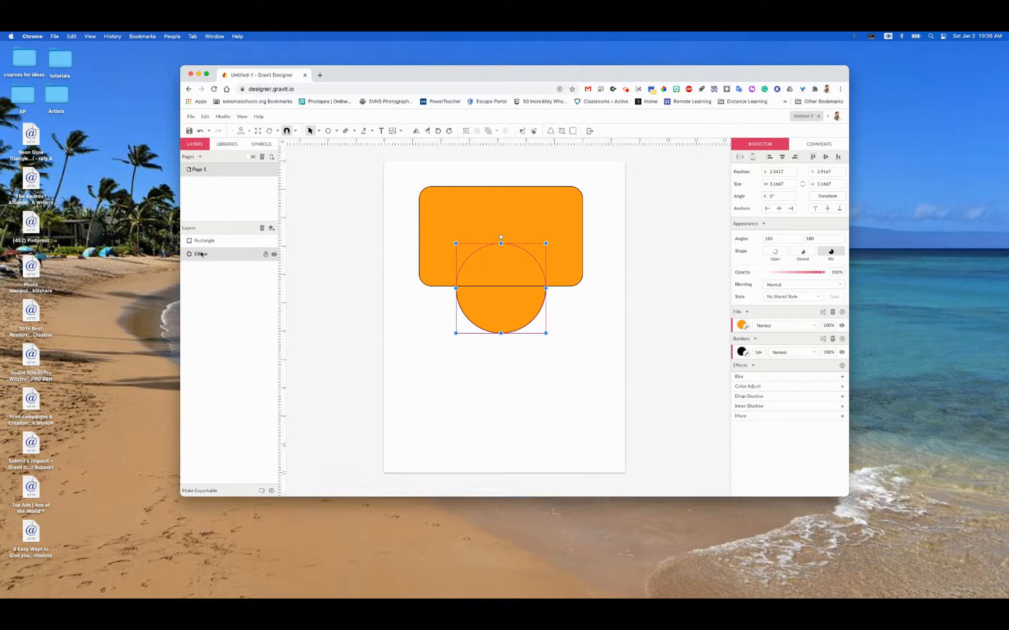
pyautogui.moveTo(201, 256); pyautogui.dragTo(200, 243)
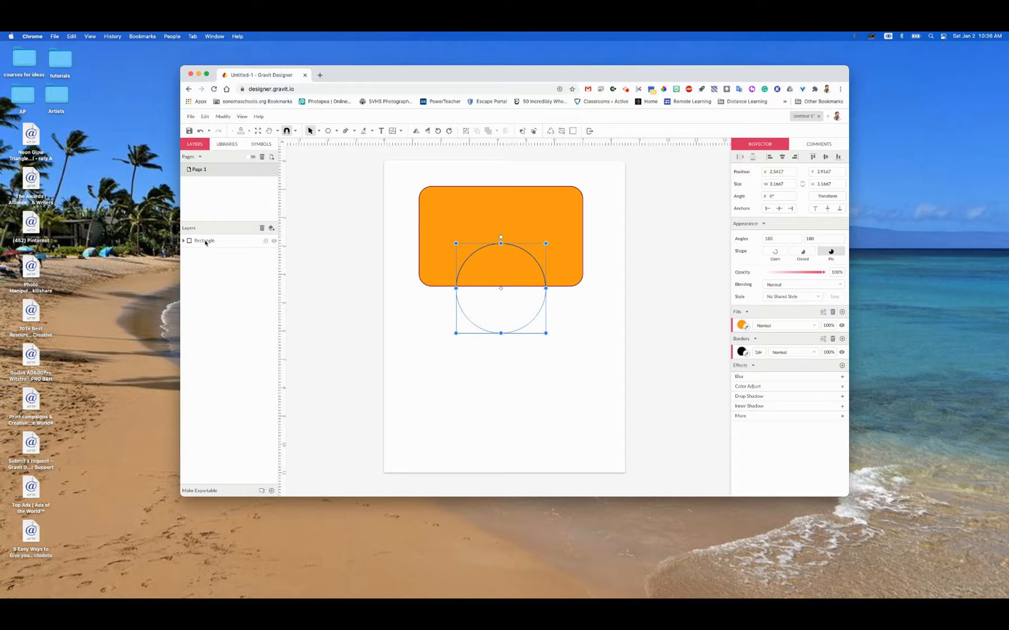
pyautogui.press('super+z')
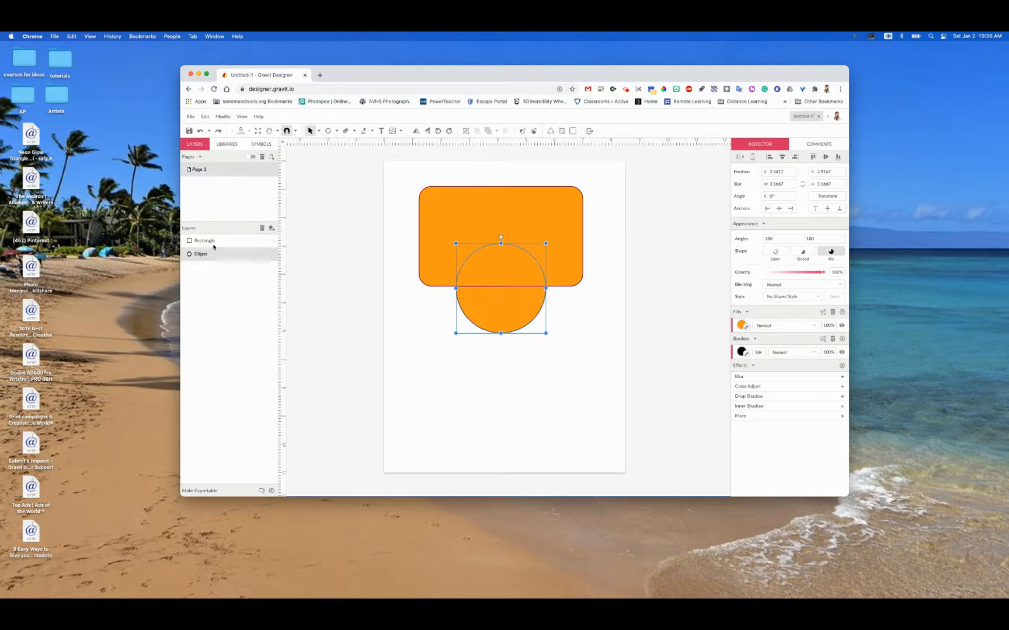
# Step: Move the circle clear below the rectangle, and move the rectangle to about X 1.06, Y 0.89 in
pyautogui.click(524, 457)
pyautogui.moveTo(500, 342); pyautogui.dragTo(493, 388)
pyautogui.click(605, 327)
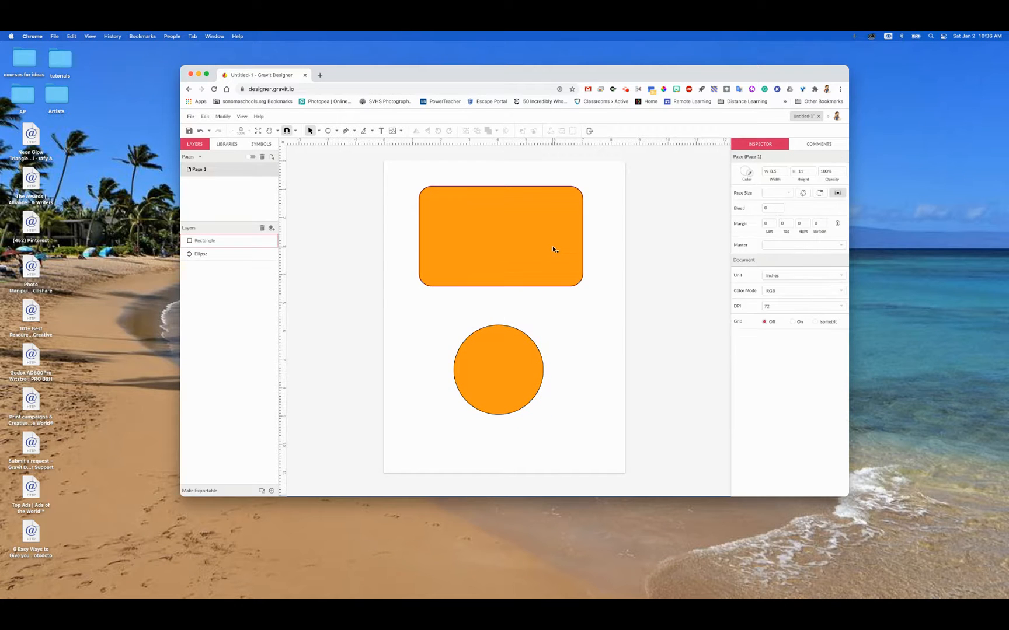
pyautogui.moveTo(552, 245); pyautogui.dragTo(503, 196)
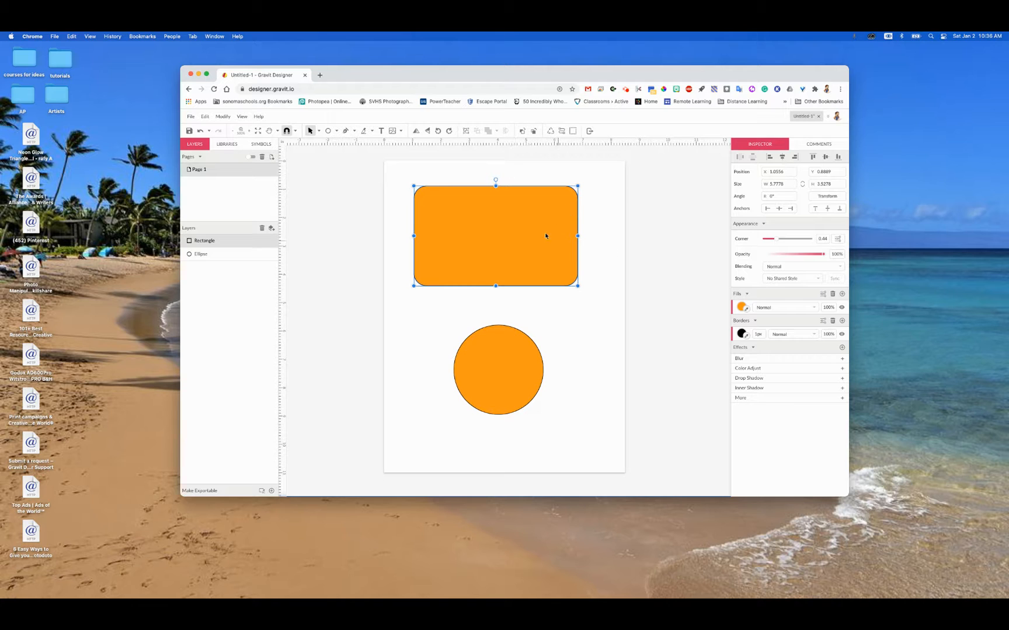
# Step: Cut the rectangle diagonally with the Knife from its upper edge to its right side, splitting off the upper-right corner
pyautogui.click(372, 131)
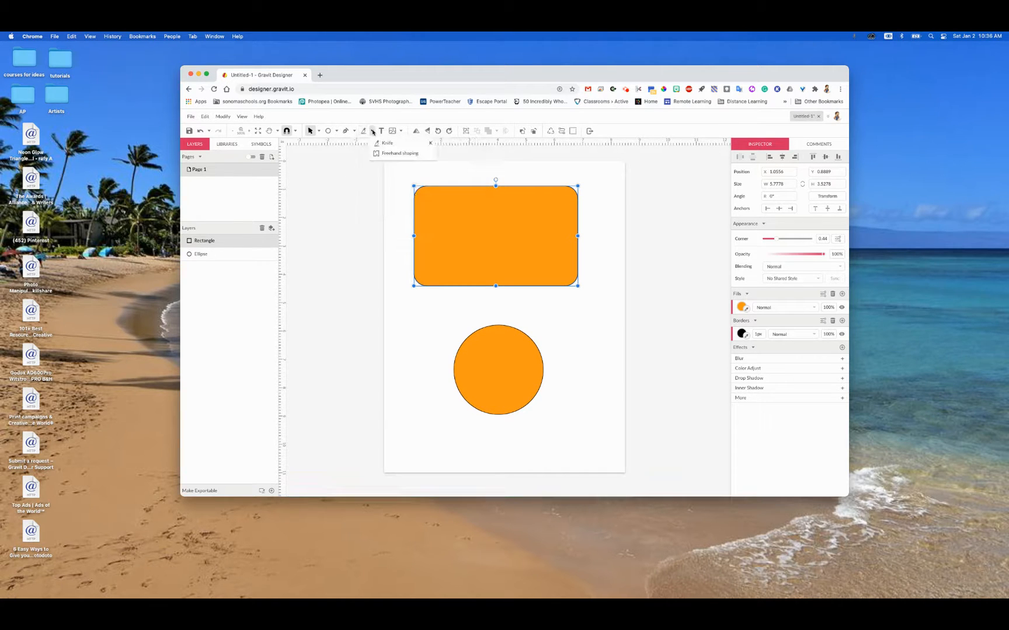
pyautogui.click(377, 143)
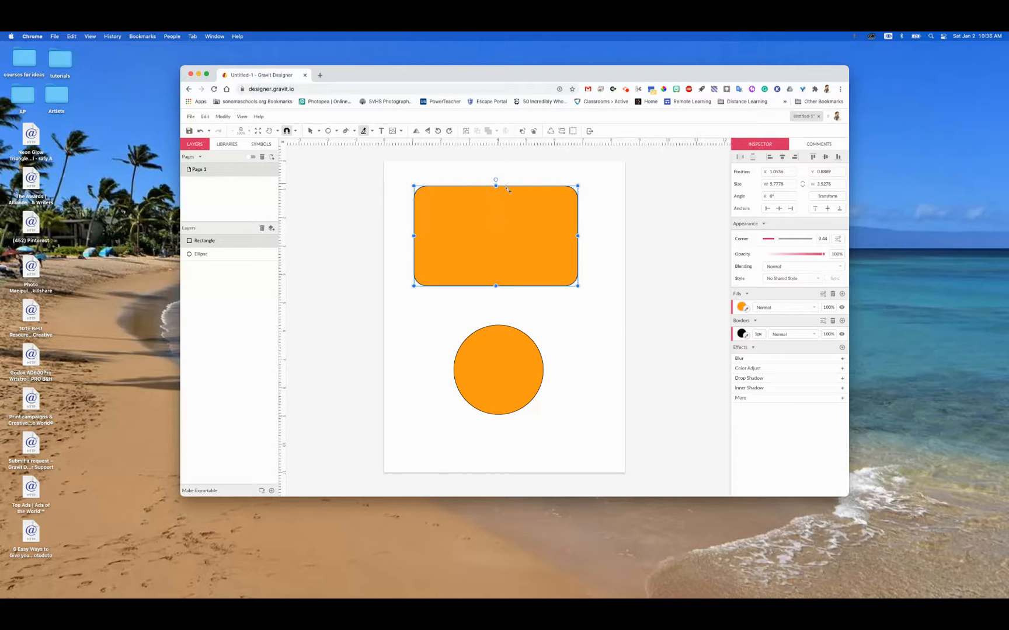
pyautogui.moveTo(510, 168)
pyautogui.mouseDown()
pyautogui.moveTo(565, 234)
pyautogui.moveTo(601, 308)
pyautogui.mouseUp()
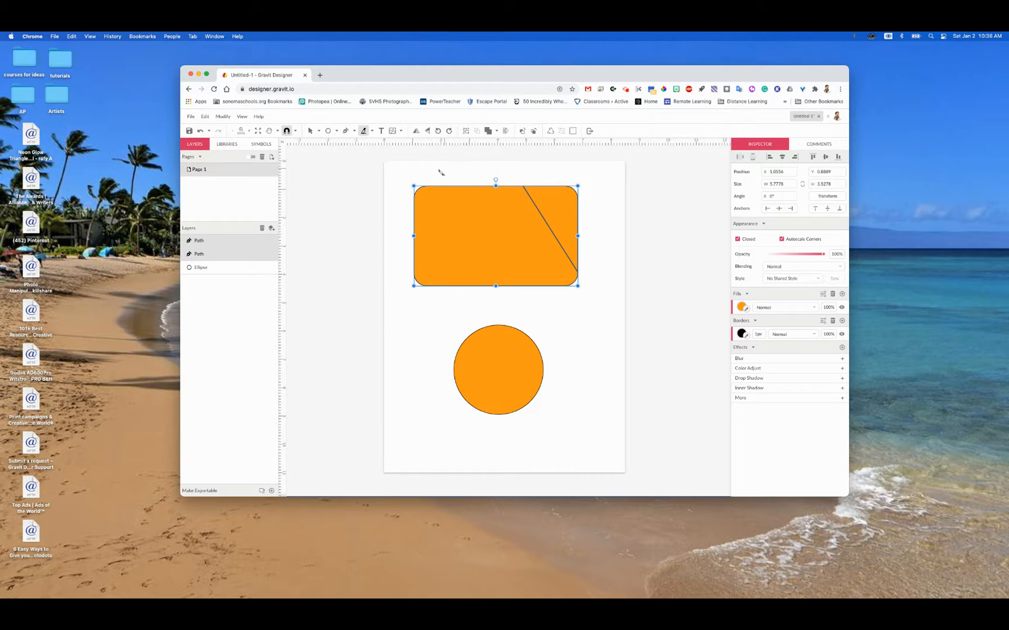
# Step: Move both cut pieces together to about X 0.25, Y 1.11 in, and pull the triangular corner piece away from the large one
pyautogui.click(310, 132)
pyautogui.moveTo(449, 212); pyautogui.dragTo(426, 217)
pyautogui.moveTo(500, 171); pyautogui.dragTo(565, 218)
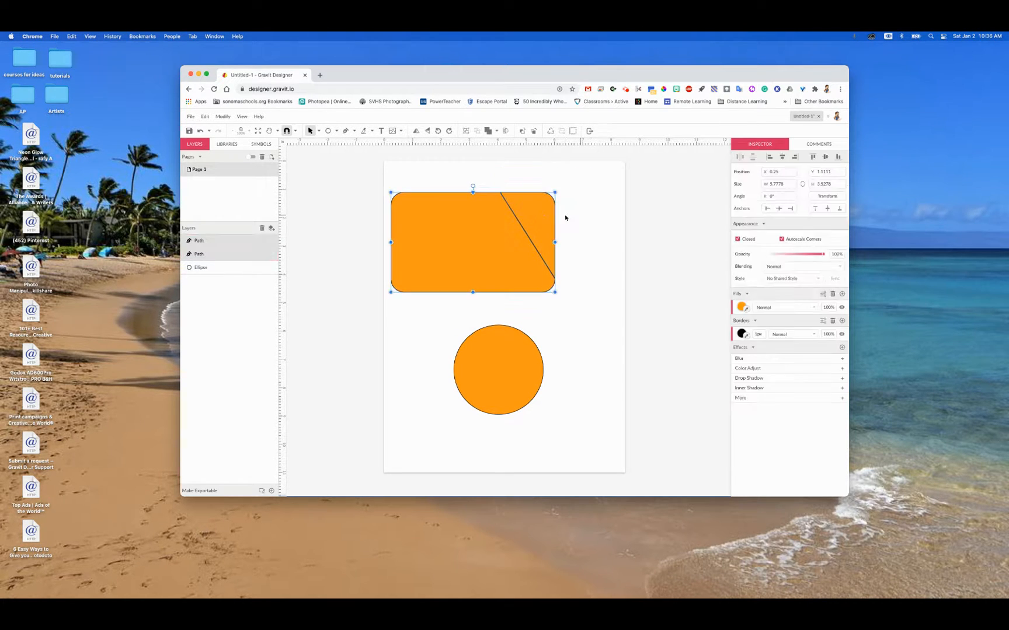
pyautogui.click(569, 209)
pyautogui.moveTo(527, 176); pyautogui.dragTo(580, 208)
pyautogui.click(583, 365)
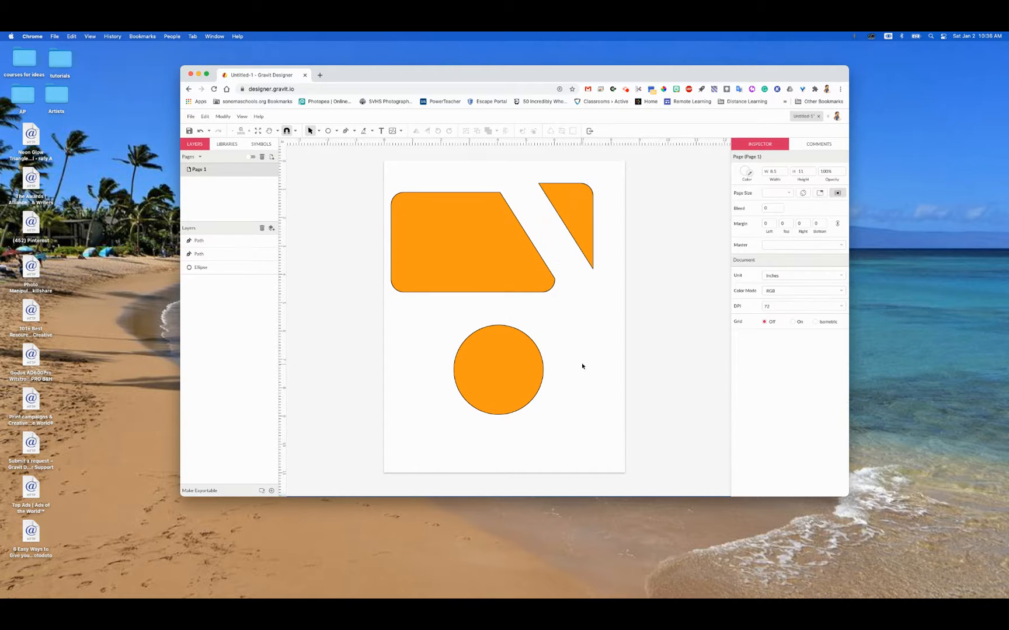
# Step: Bring the pieces closer, placing the corner piece at about X 5.23, Y 0.82 in and the large piece at about X 0.95, Y 0.82 in
pyautogui.click(510, 258)
pyautogui.moveTo(509, 257); pyautogui.dragTo(522, 258)
pyautogui.click(574, 294)
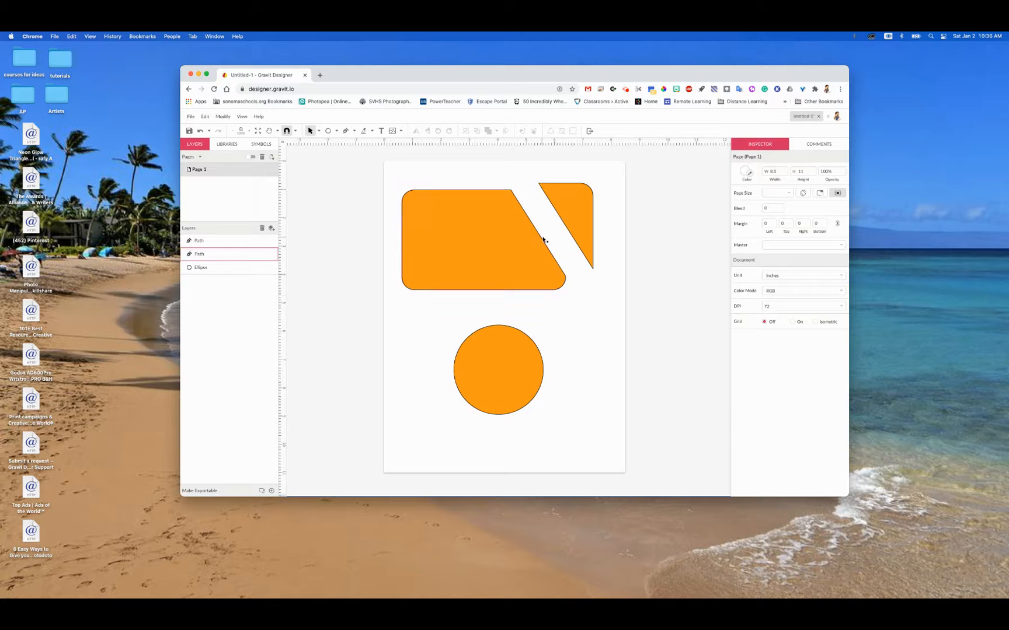
pyautogui.click(570, 214)
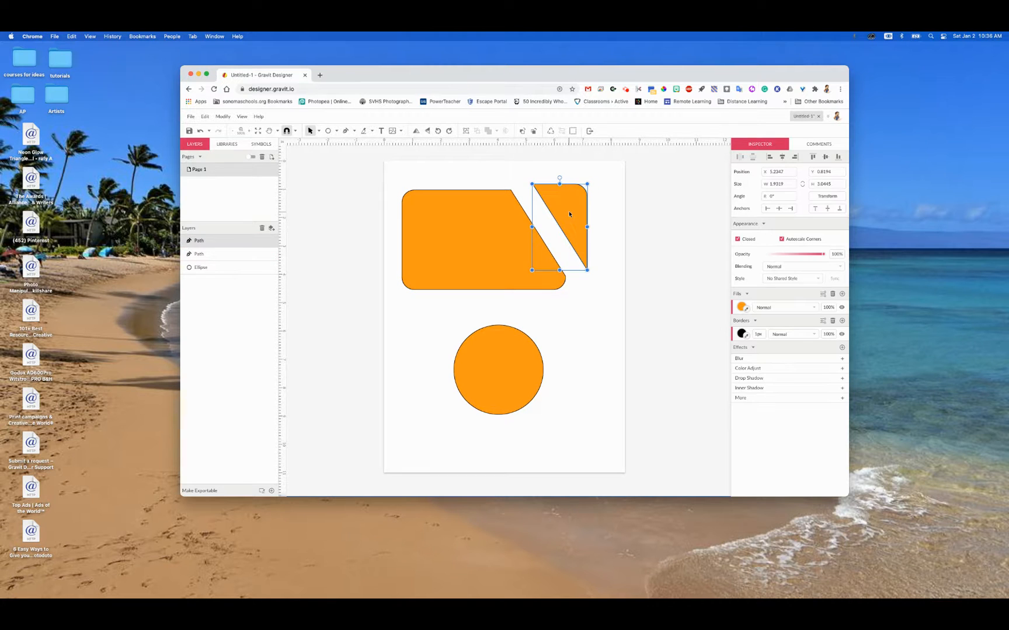
pyautogui.click(586, 313)
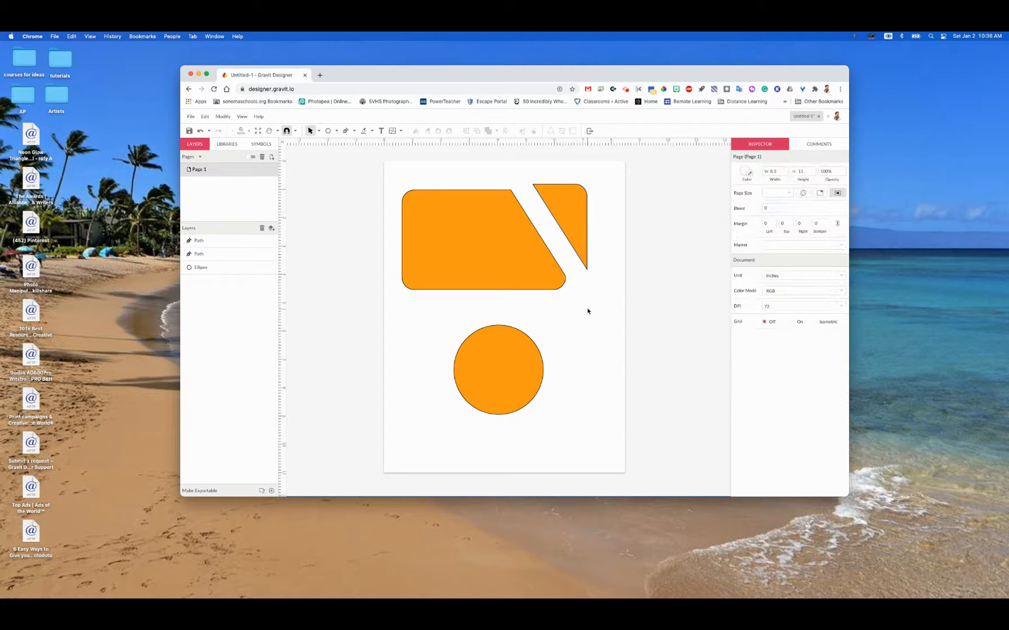
pyautogui.click(535, 260)
pyautogui.moveTo(540, 256); pyautogui.dragTo(540, 257)
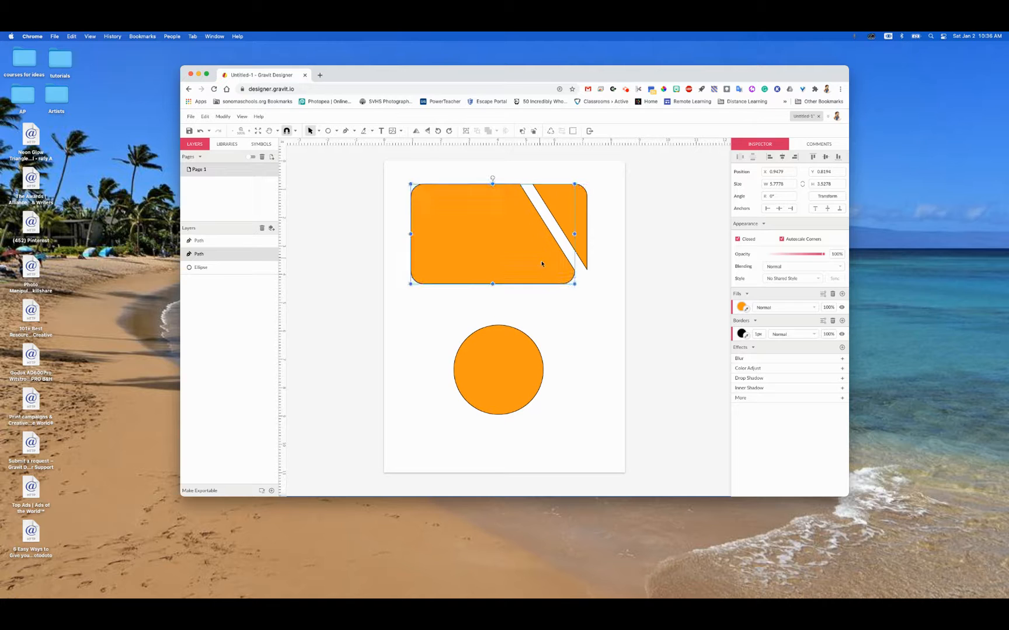
pyautogui.click(516, 309)
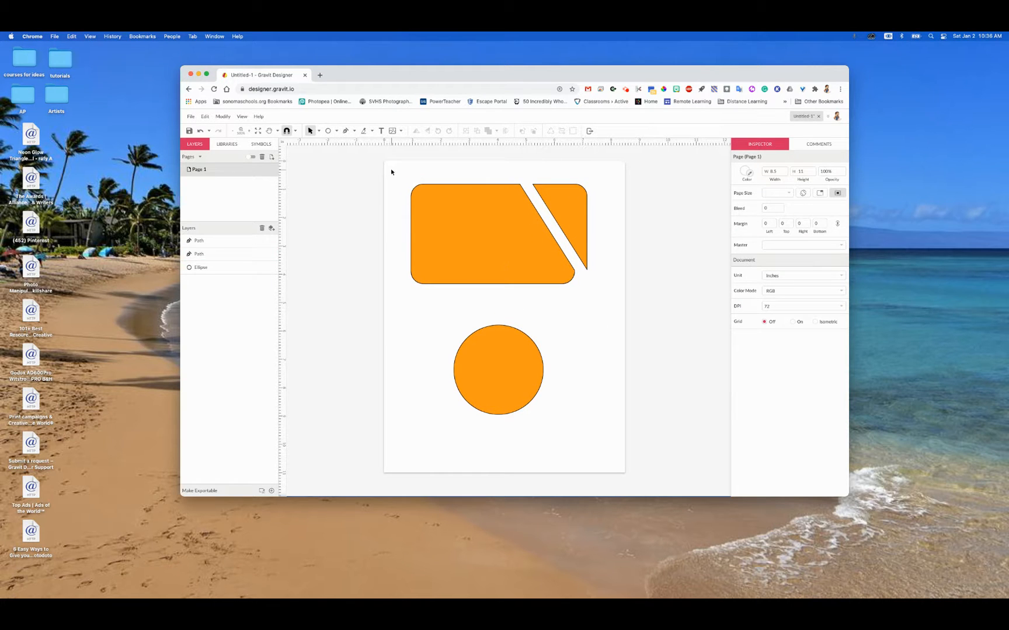
# Step: Group the two cut pieces and move the group to about X 0.47, Y 0.44 in
pyautogui.moveTo(391, 172); pyautogui.dragTo(589, 292)
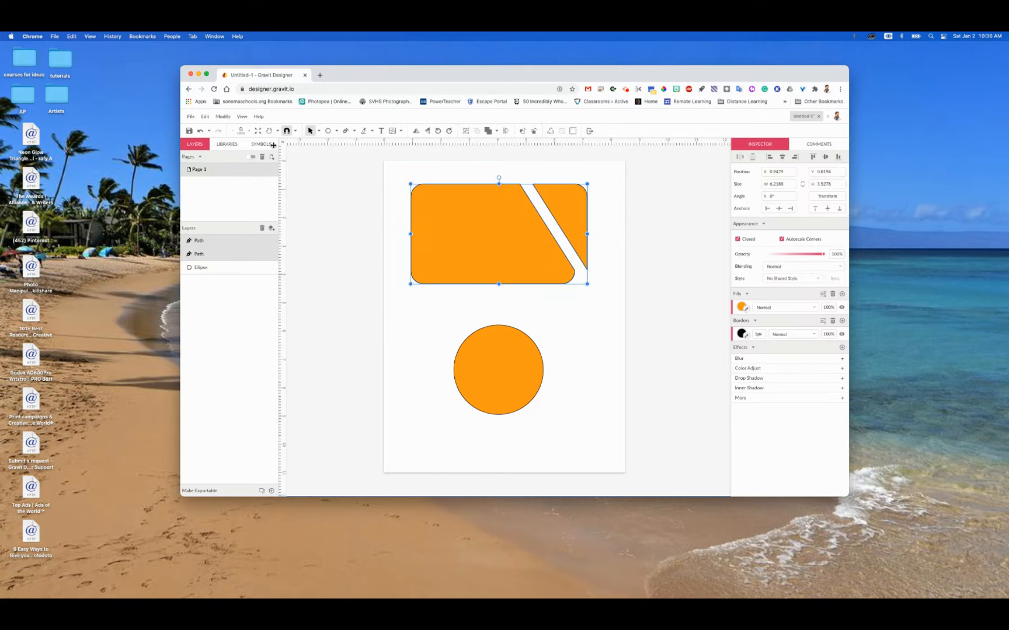
pyautogui.click(217, 118)
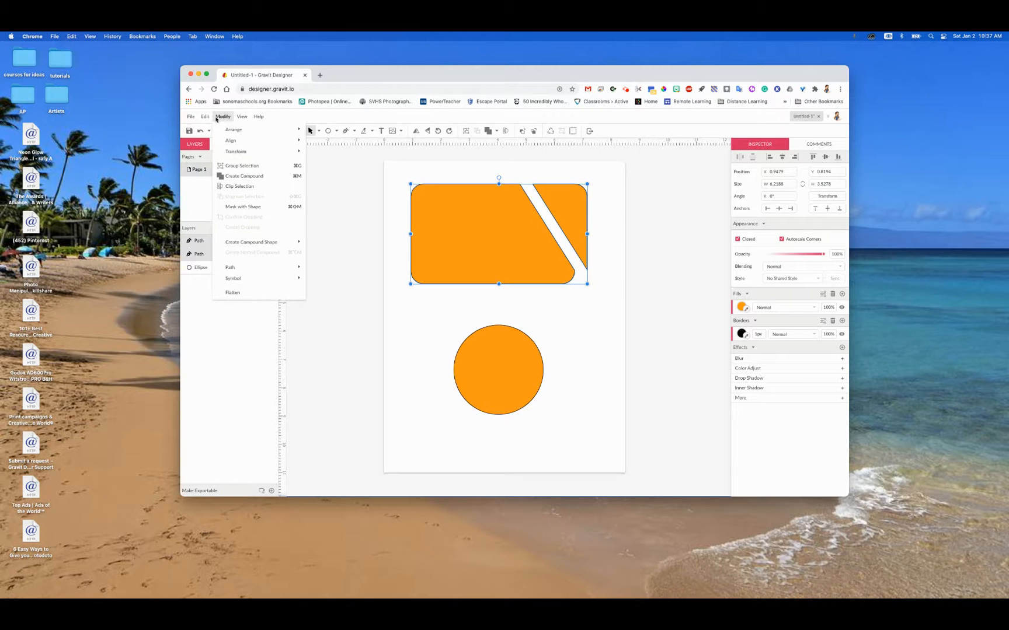
pyautogui.click(231, 167)
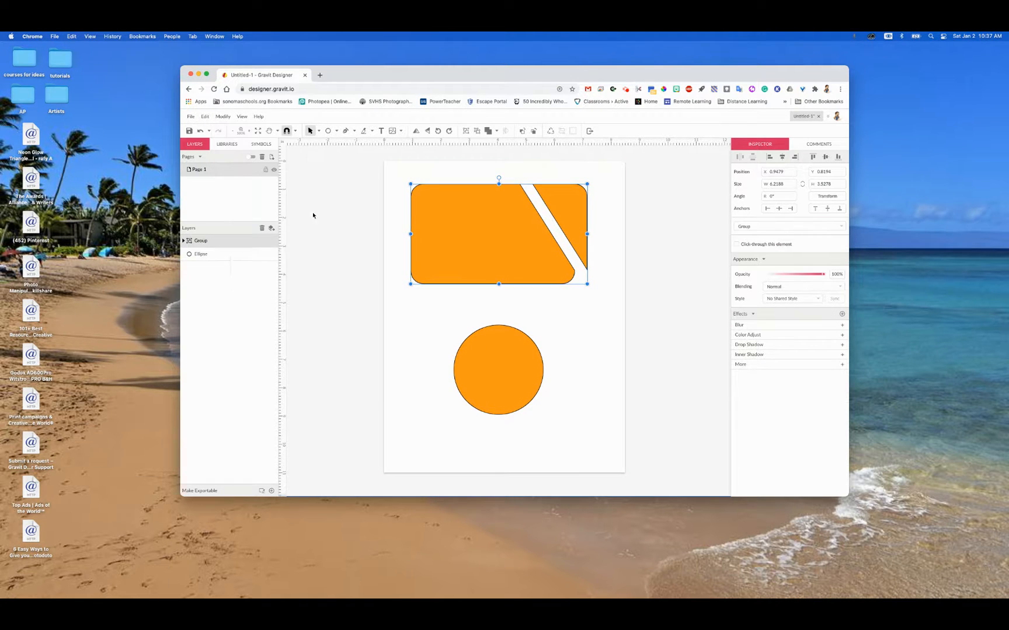
pyautogui.doubleClick(558, 278)
pyautogui.click(576, 293)
pyautogui.moveTo(559, 267); pyautogui.dragTo(536, 245)
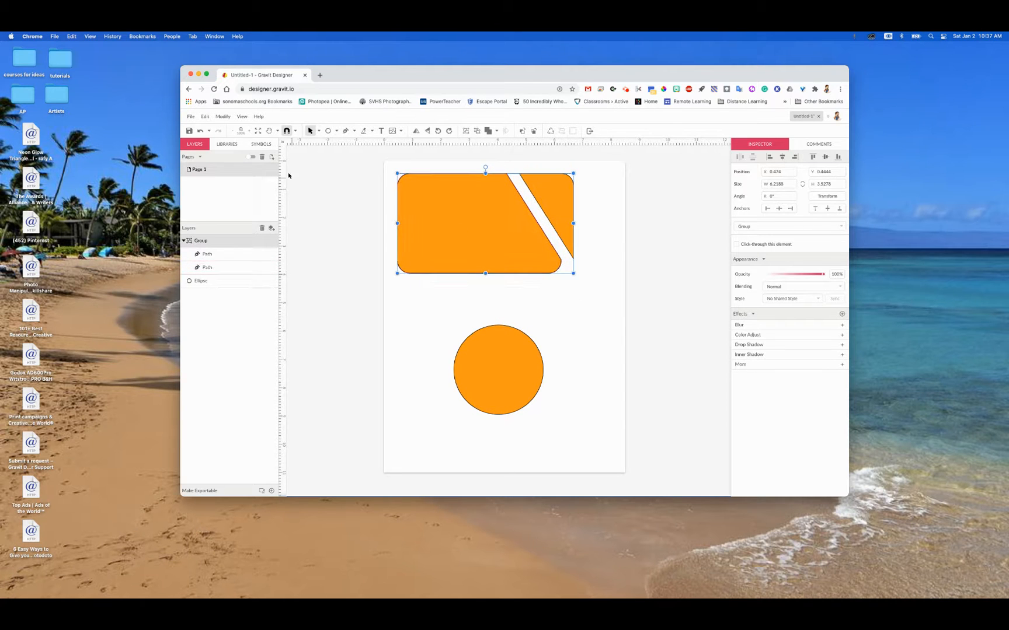
# Step: Ungroup the two pieces and move the triangular corner piece away from the large piece
pyautogui.click(222, 116)
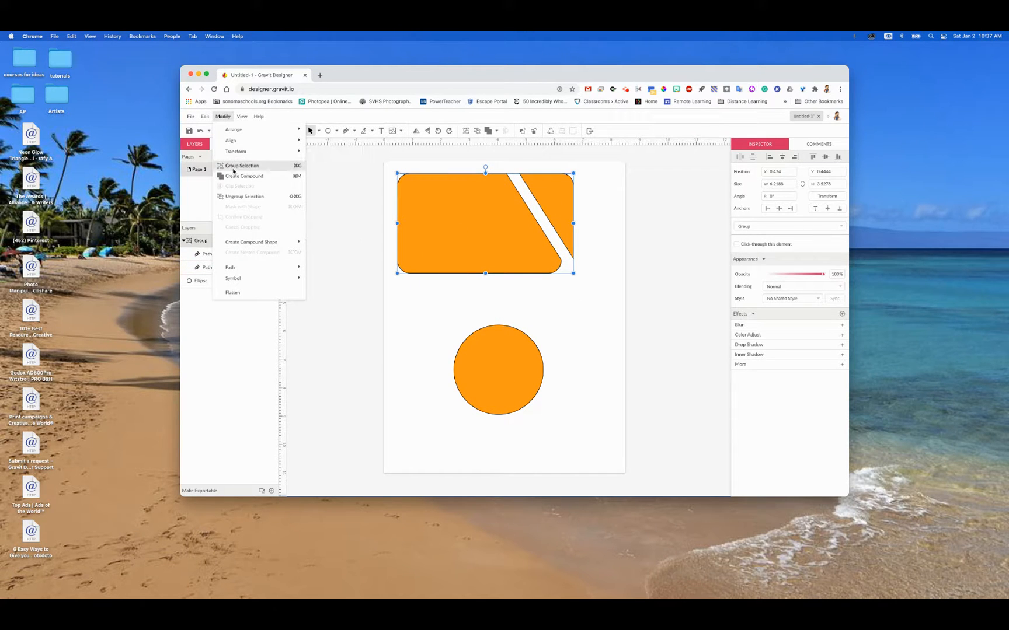
pyautogui.click(257, 198)
pyautogui.click(611, 294)
pyautogui.moveTo(562, 207); pyautogui.dragTo(597, 204)
pyautogui.click(597, 294)
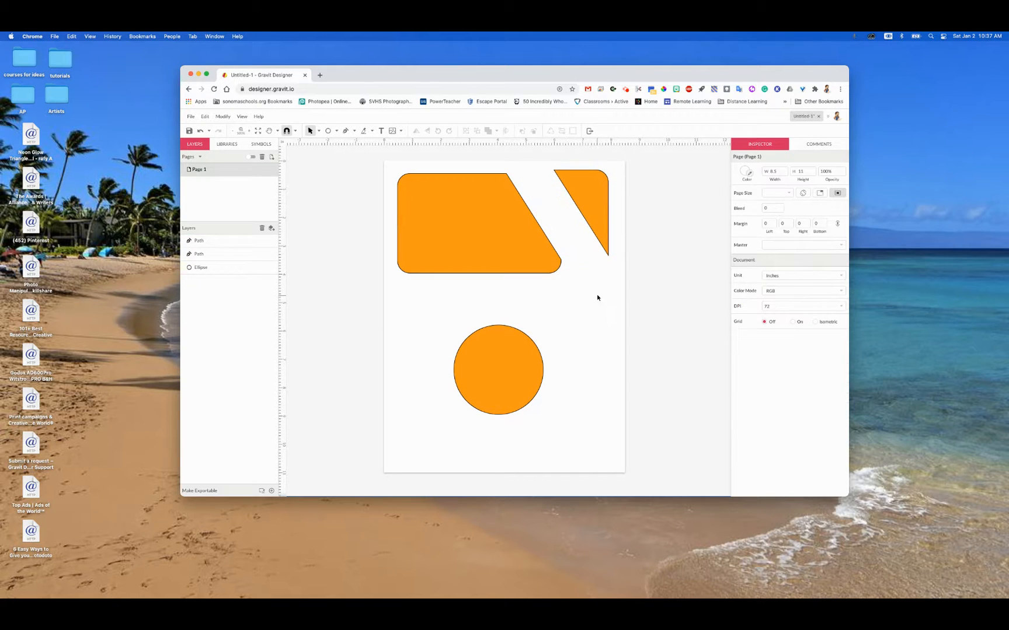
# Step: Rotate the large piece to about -4.2° and reposition it and the corner piece so they sit close together
pyautogui.moveTo(510, 234); pyautogui.dragTo(507, 259)
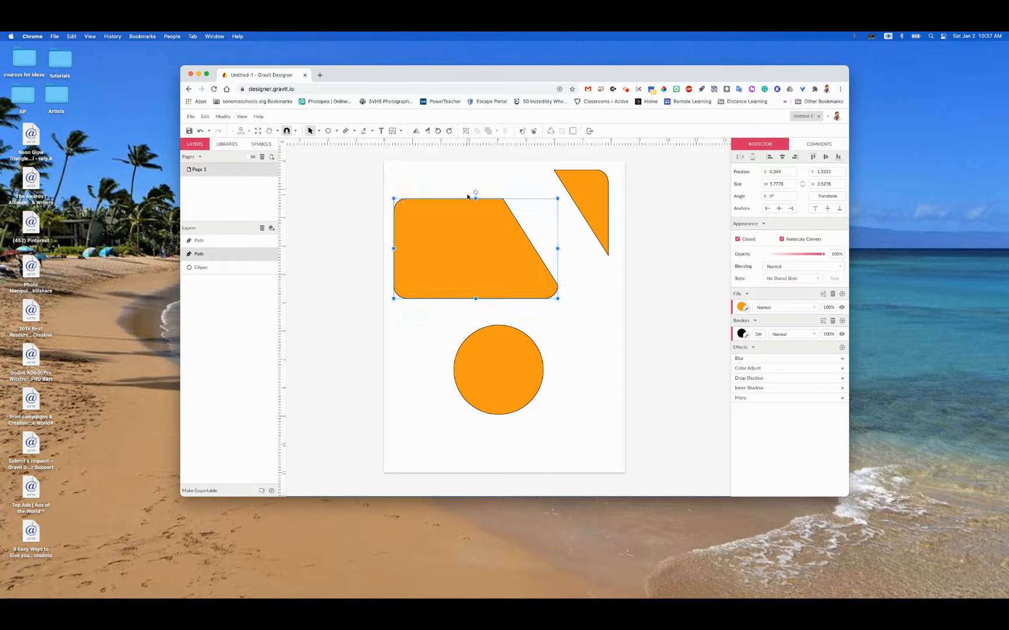
pyautogui.moveTo(476, 192)
pyautogui.mouseDown()
pyautogui.moveTo(511, 203)
pyautogui.moveTo(468, 181)
pyautogui.moveTo(480, 178)
pyautogui.mouseUp()
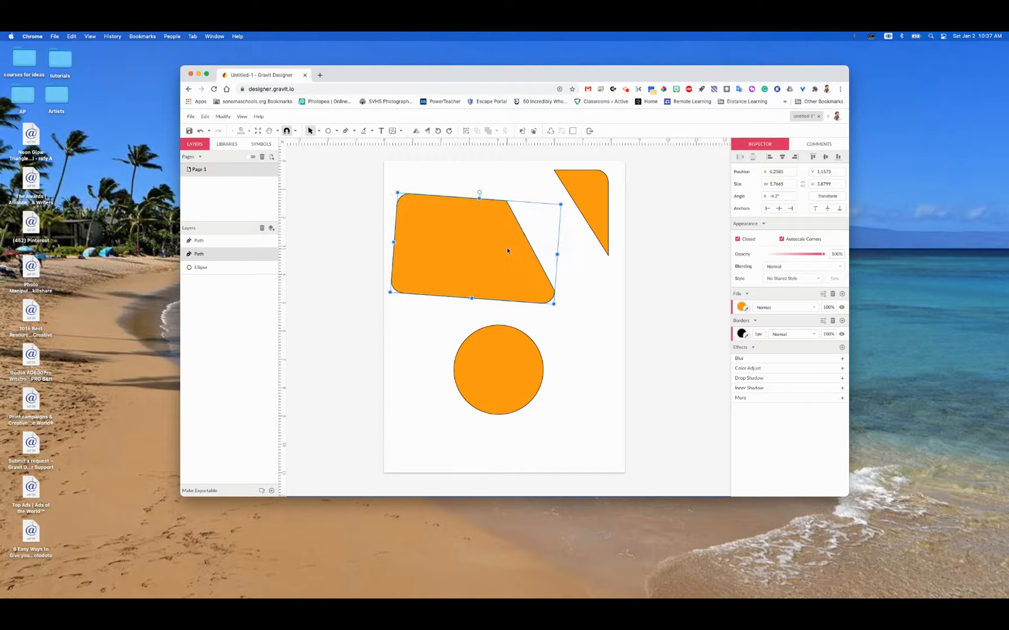
pyautogui.moveTo(506, 247); pyautogui.dragTo(525, 222)
pyautogui.moveTo(590, 215); pyautogui.dragTo(564, 225)
pyautogui.click(538, 348)
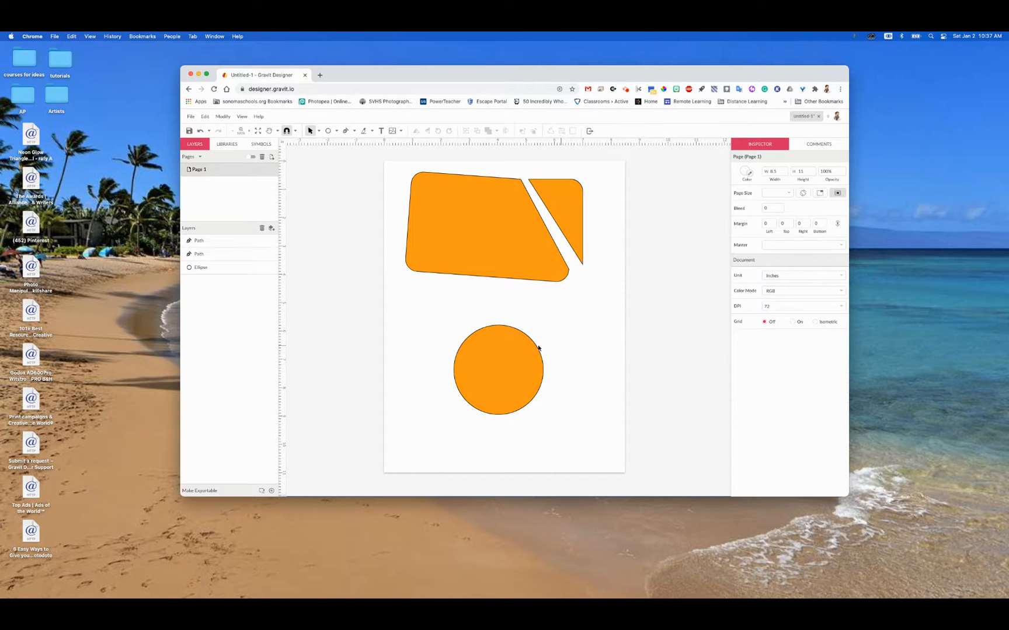
# Step: Move the circle to about X 1.87, Y 2.69 in, overlapping the large piece, and delete the triangular corner piece
pyautogui.moveTo(516, 396); pyautogui.dragTo(499, 308)
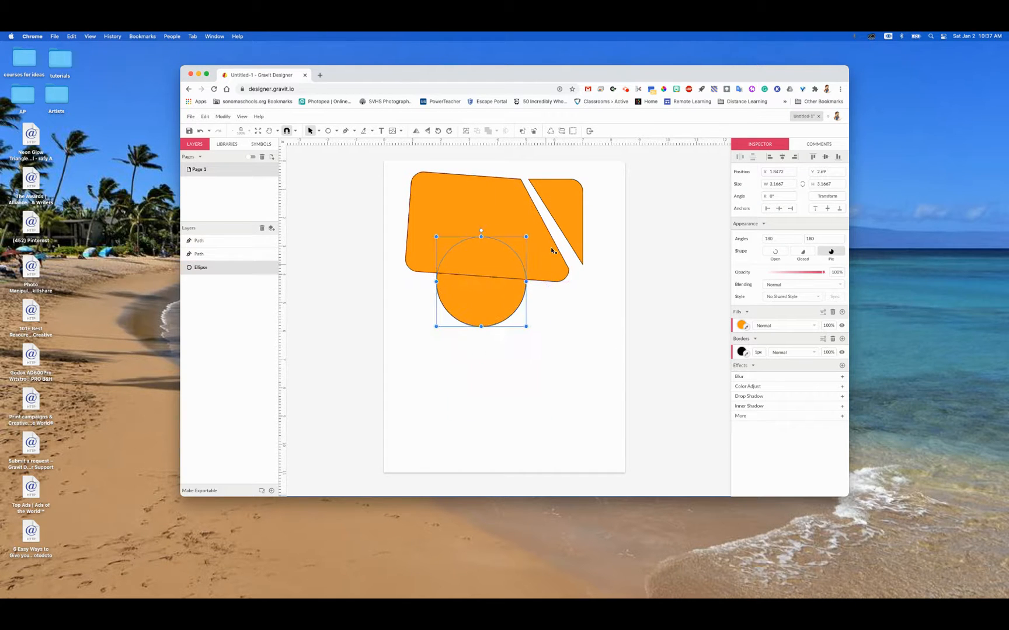
pyautogui.moveTo(572, 211); pyautogui.dragTo(665, 402)
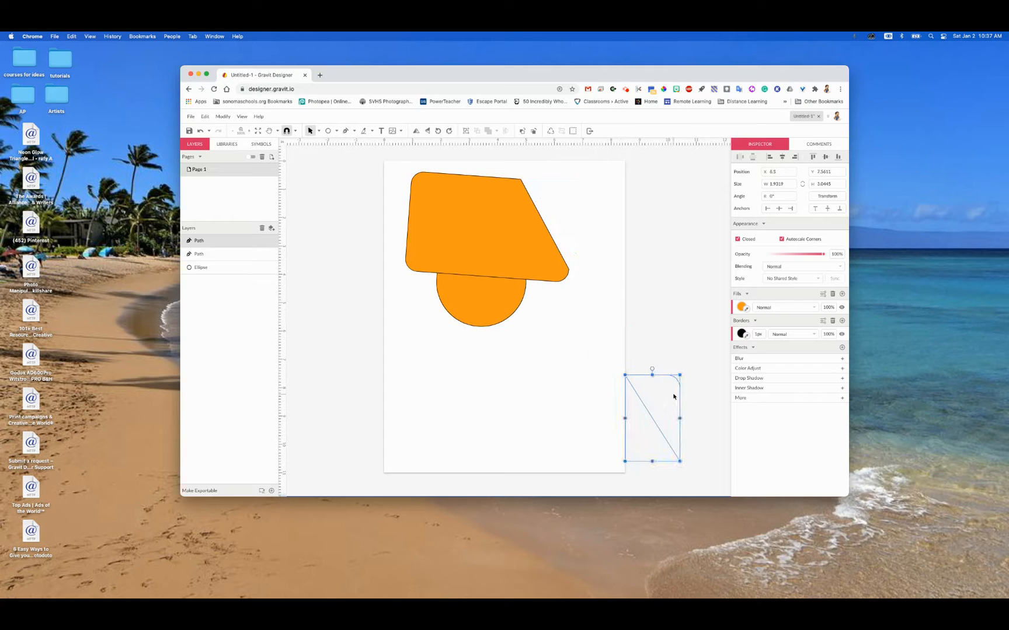
pyautogui.press('Delete')
pyautogui.click(477, 295)
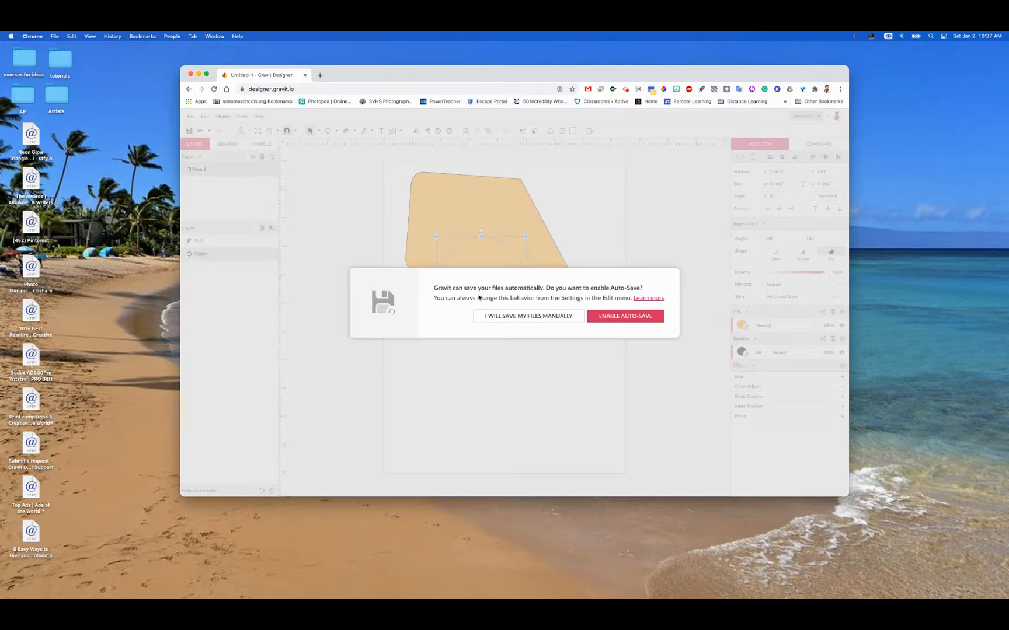
# Step: Enable Auto-Save and save the design to My Cloud as Untitled-1
pyautogui.click(628, 325)
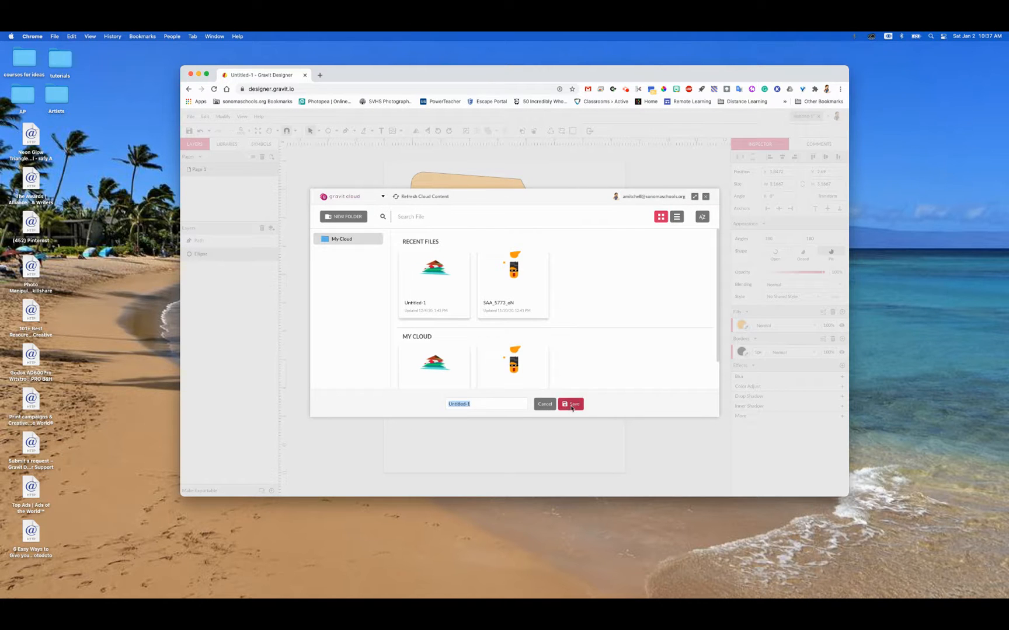
pyautogui.click(572, 408)
pyautogui.click(626, 312)
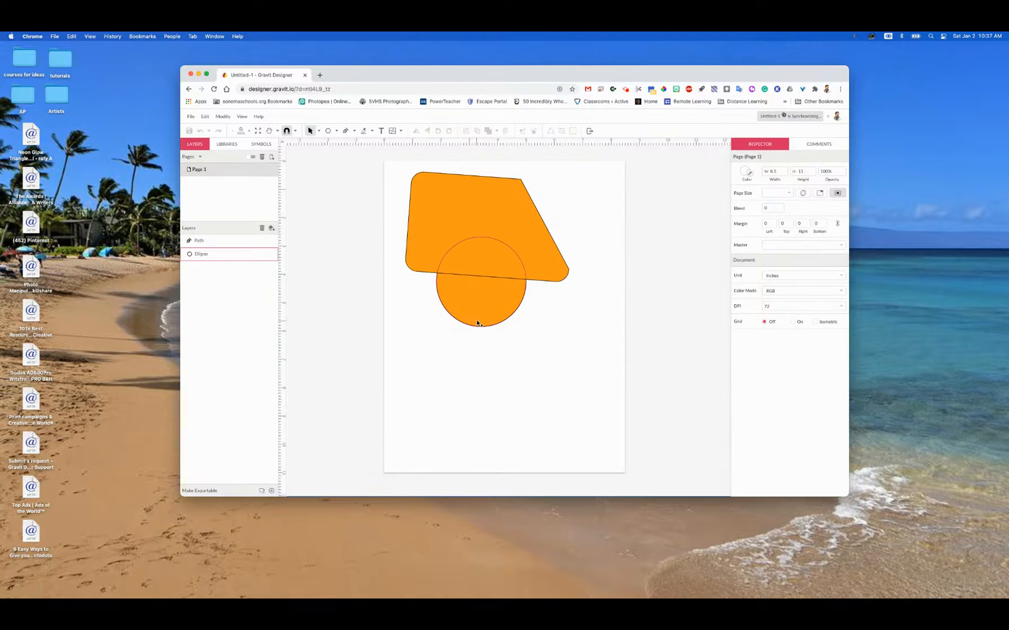
# Step: Nudge the circle to about X 1.83, Y 2.69 in
pyautogui.moveTo(478, 320)
pyautogui.mouseDown()
pyautogui.moveTo(478, 342)
pyautogui.moveTo(475, 313)
pyautogui.mouseUp()
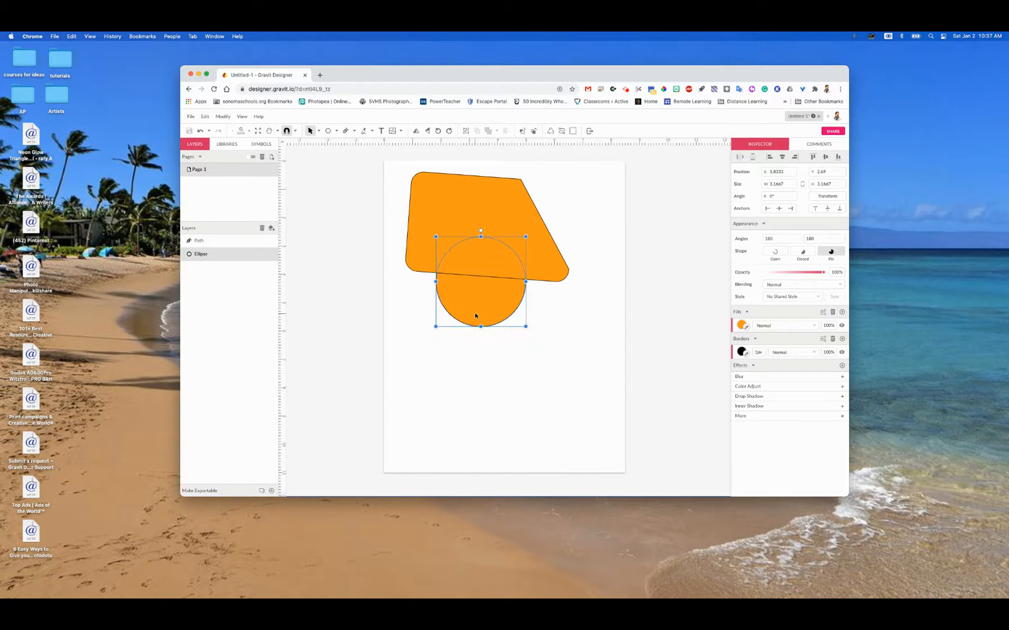
# Step: Bring the circle to the front of the large piece in the stacking order
pyautogui.rightClick(479, 261)
pyautogui.moveTo(497, 298)
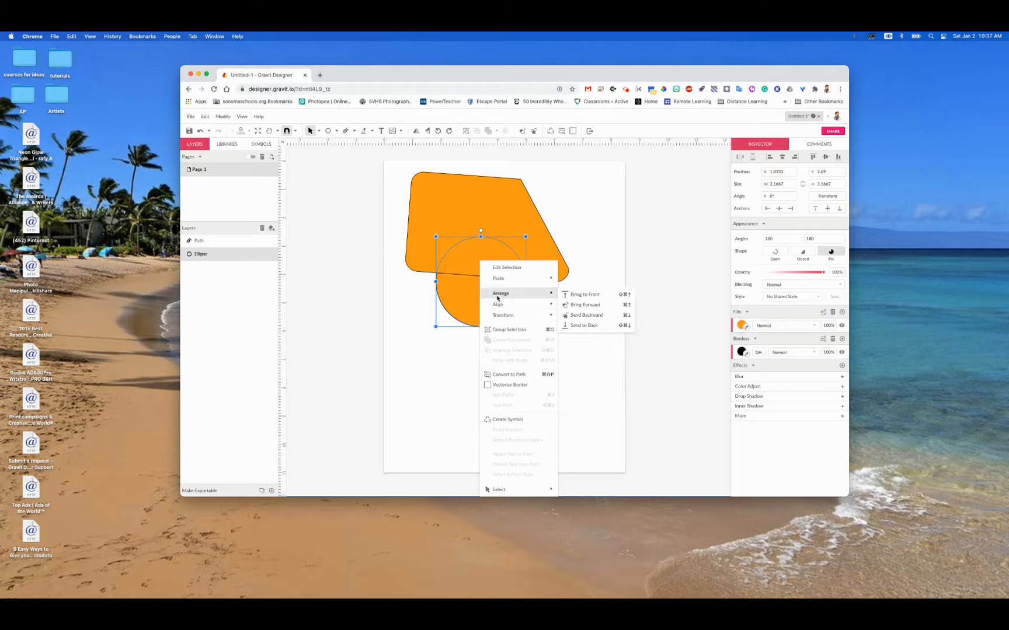
pyautogui.click(584, 294)
pyautogui.click(581, 343)
# Step: Try a Union of the circle and the large piece, and undo it
pyautogui.moveTo(385, 166); pyautogui.dragTo(577, 349)
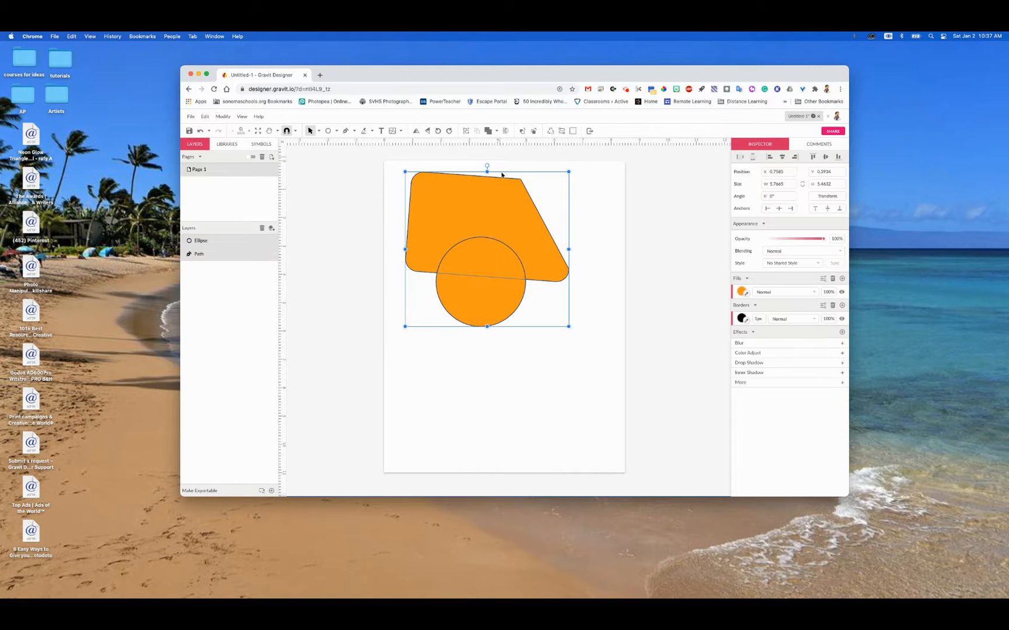
pyautogui.click(497, 131)
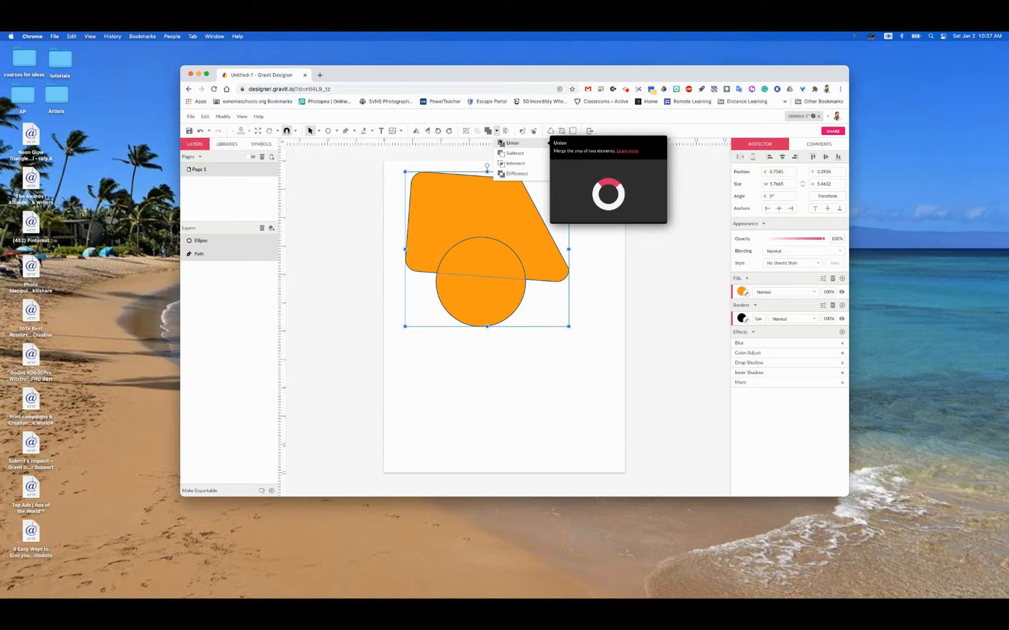
pyautogui.click(501, 144)
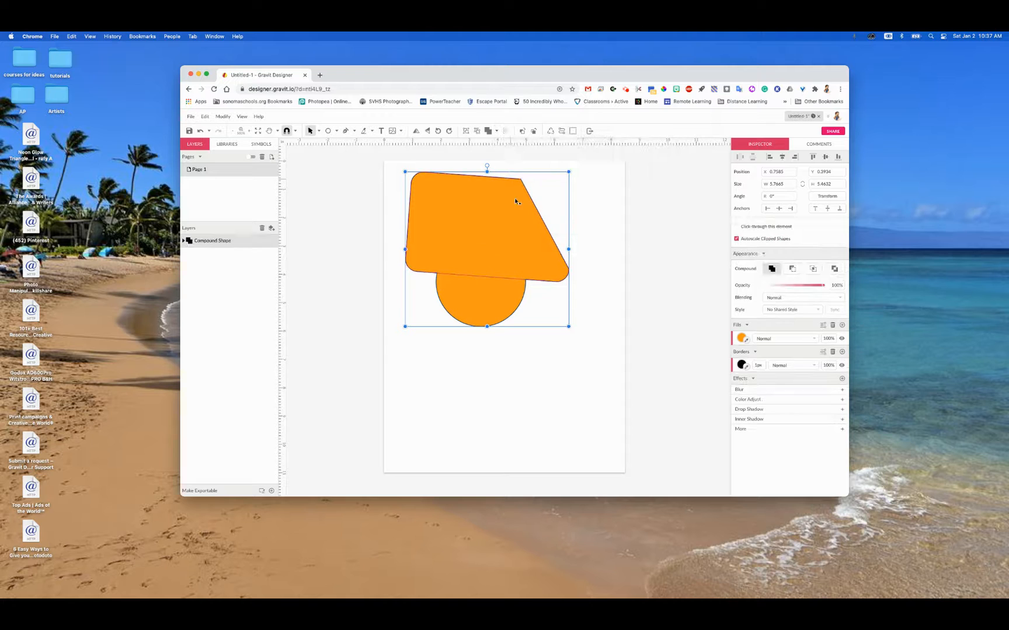
pyautogui.click(529, 414)
pyautogui.press('super+z')
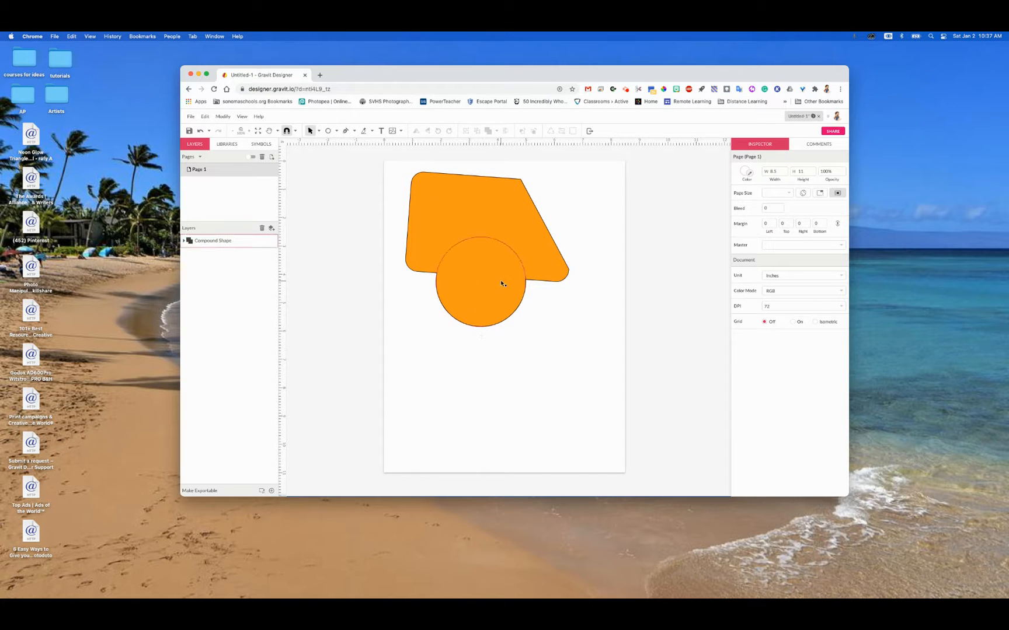
pyautogui.click(510, 382)
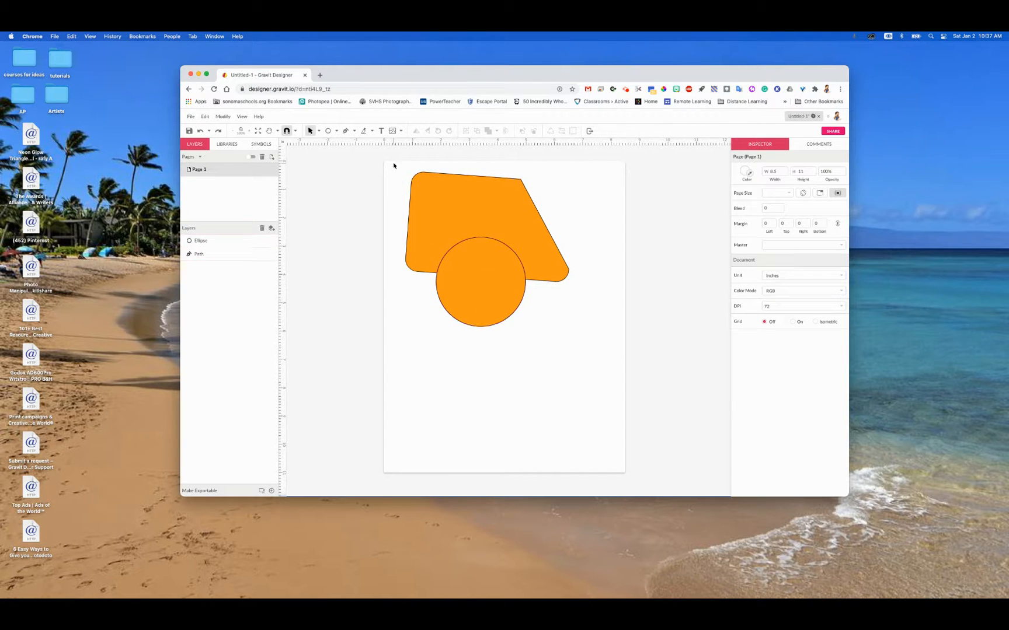
# Step: Subtract the circle from the large piece, move the cut shape slightly, and undo both changes
pyautogui.moveTo(394, 165); pyautogui.dragTo(528, 313)
pyautogui.click(498, 131)
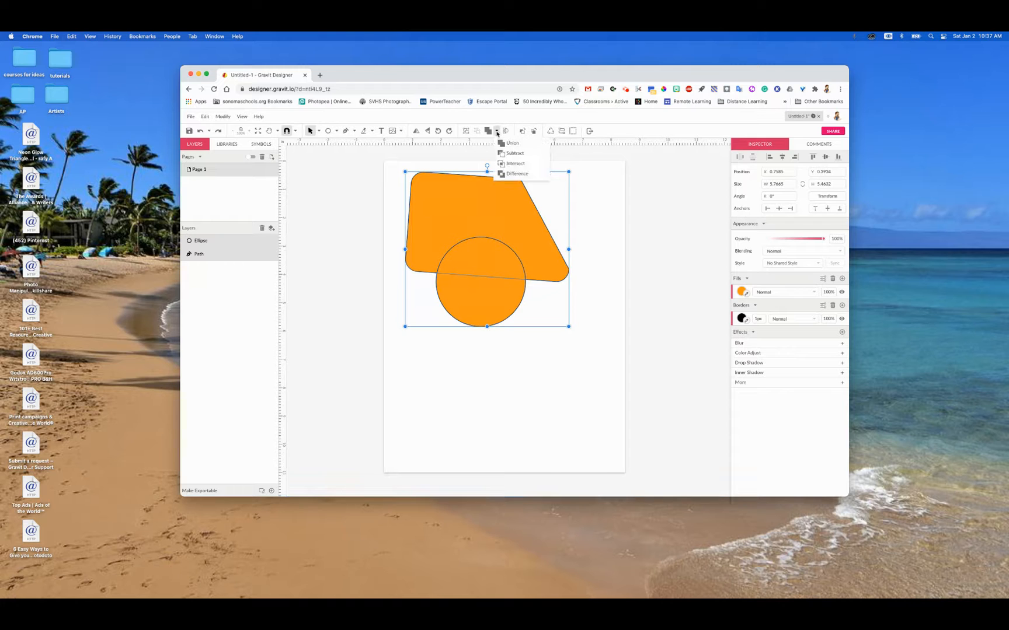
pyautogui.click(507, 153)
pyautogui.click(516, 423)
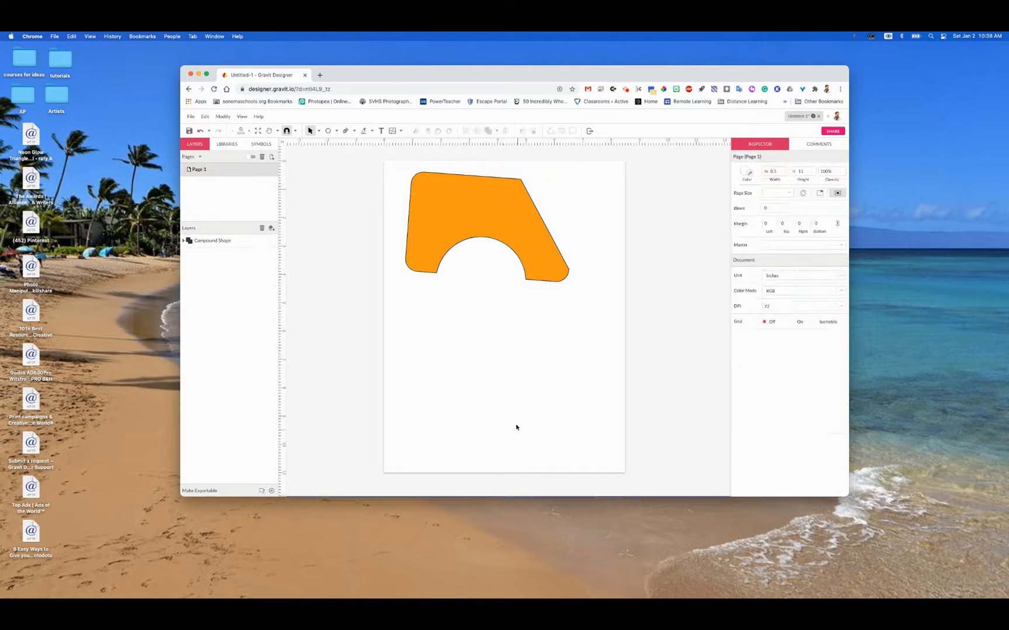
pyautogui.moveTo(446, 216); pyautogui.dragTo(444, 273)
pyautogui.press('super+z')
pyautogui.press('super+z')
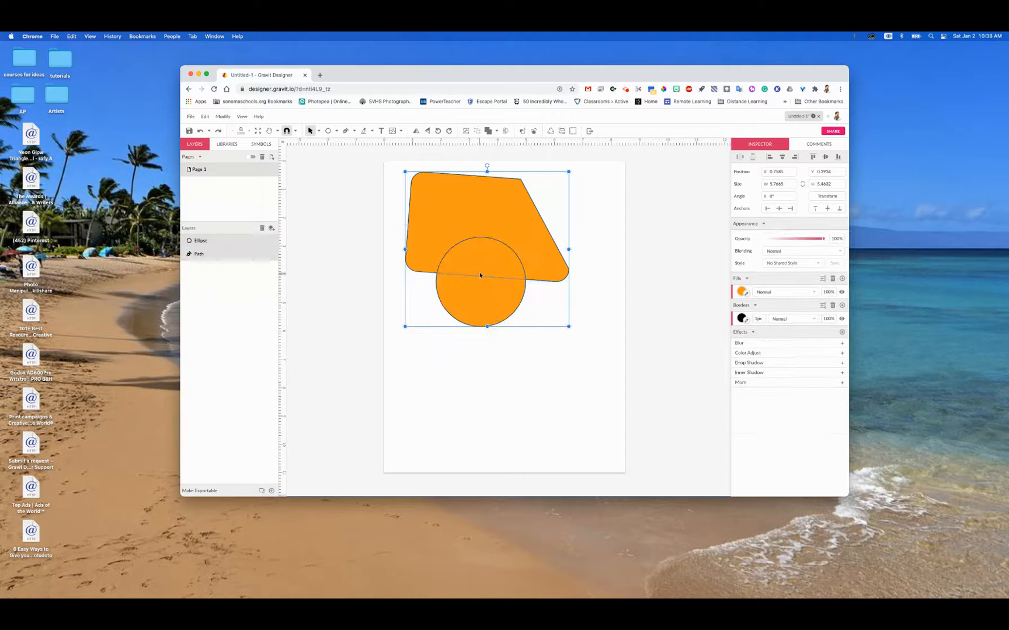
# Step: Try an Intersect on the circle and the large piece, and undo it
pyautogui.click(497, 130)
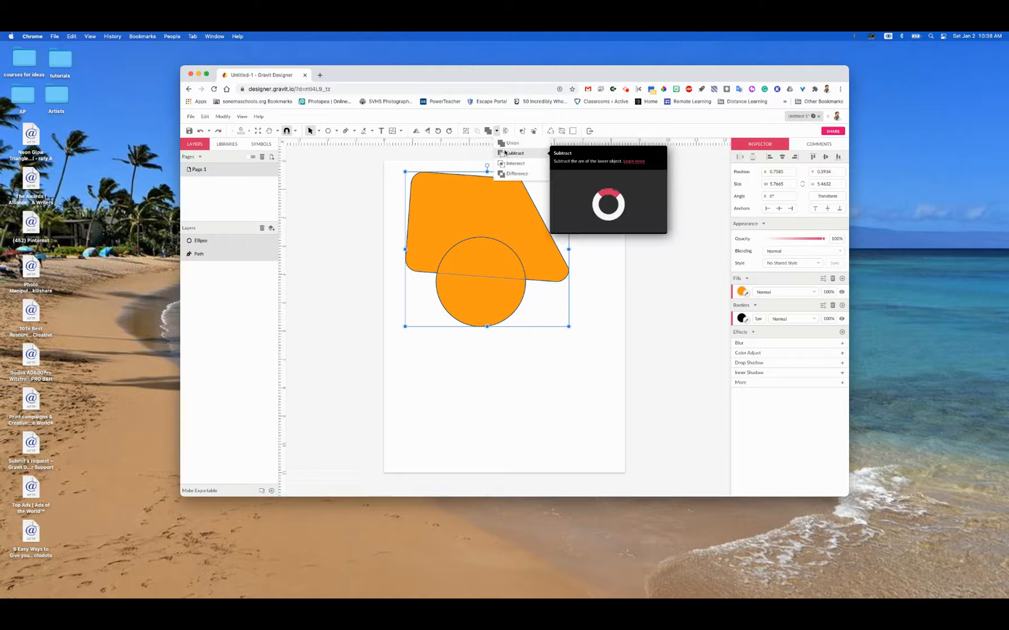
pyautogui.click(510, 164)
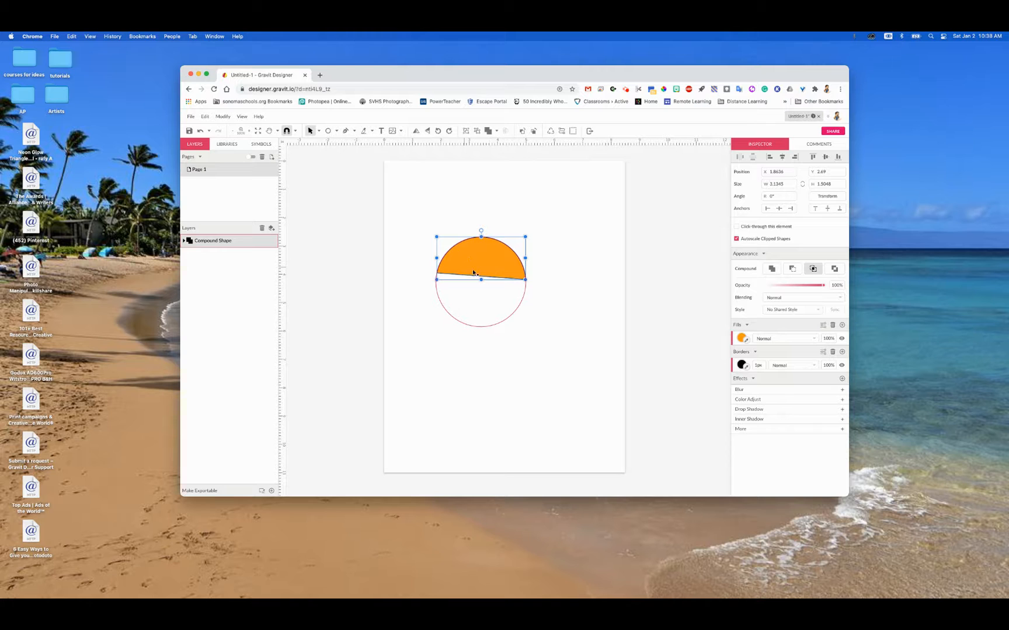
pyautogui.press('super+z')
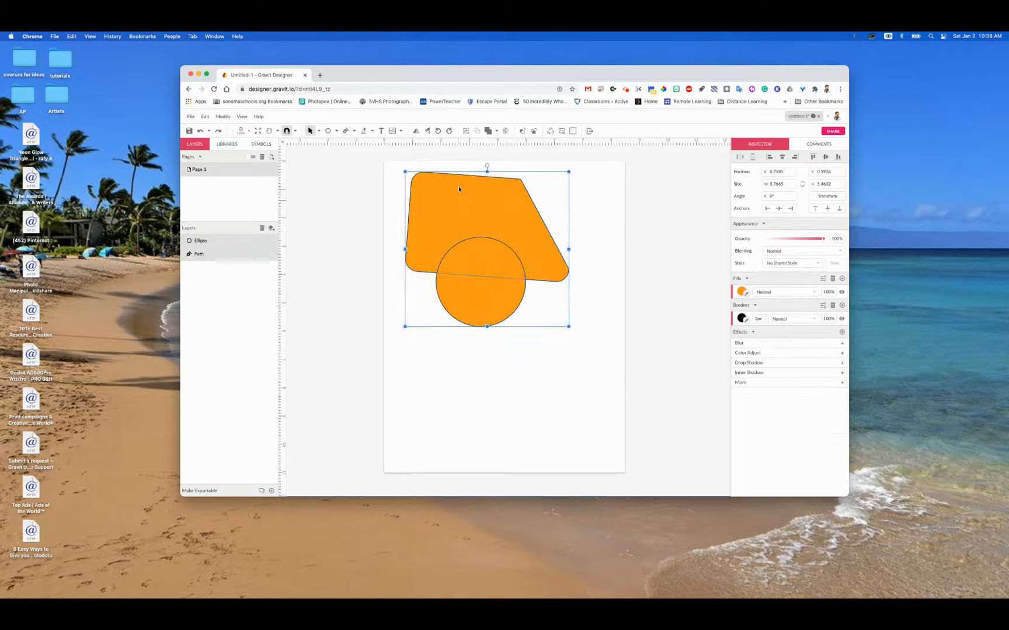
# Step: Combine the circle and the large piece with Difference and move the compound shape to about X 1.37, Y 0.82 in
pyautogui.click(496, 132)
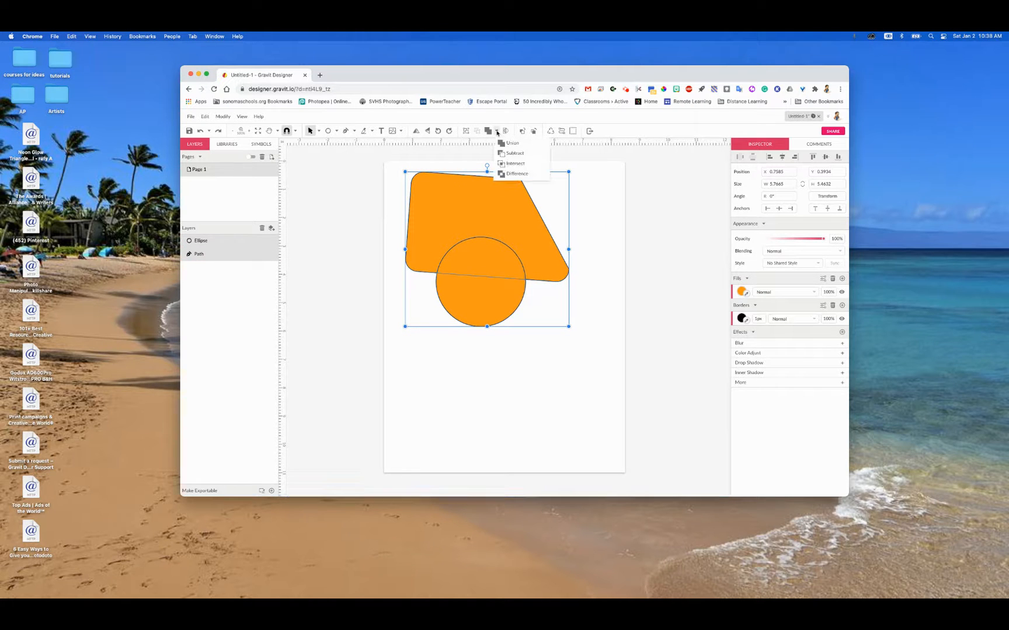
pyautogui.click(512, 174)
pyautogui.click(527, 394)
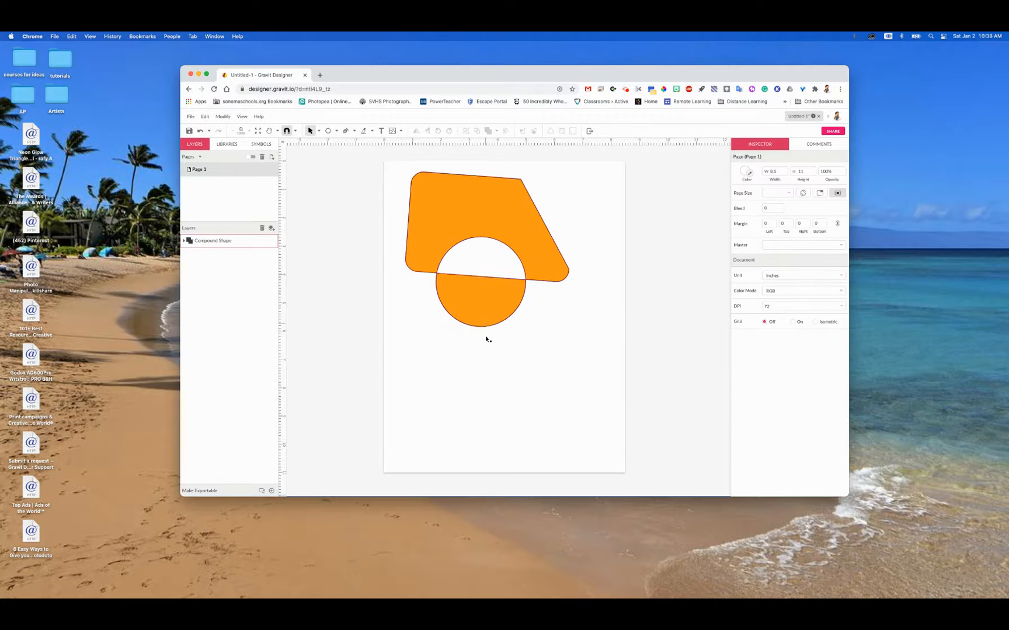
pyautogui.moveTo(488, 314); pyautogui.dragTo(508, 292)
pyautogui.click(518, 425)
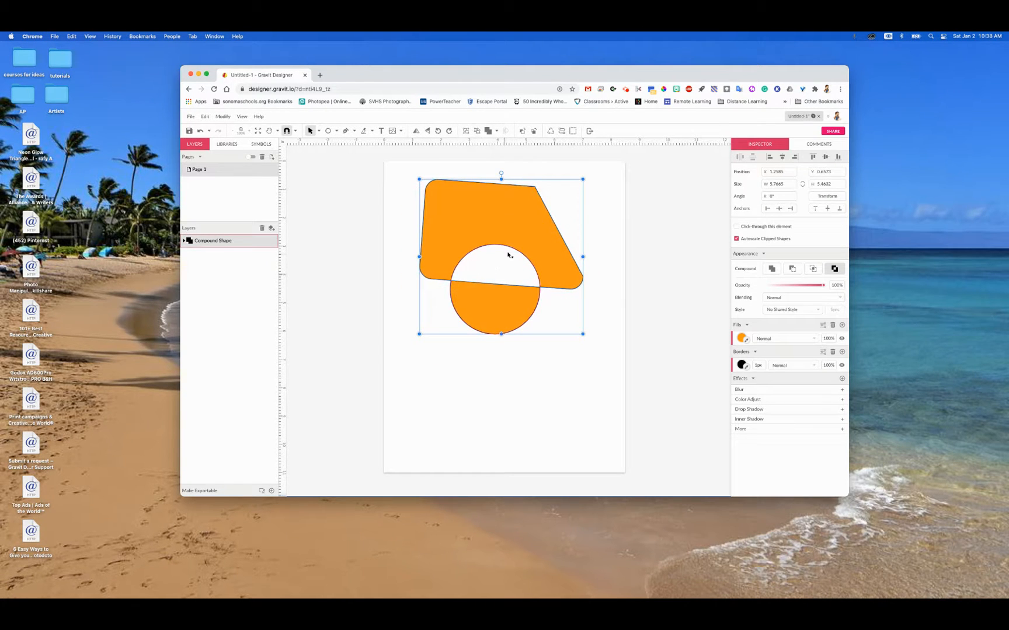
pyautogui.click(486, 414)
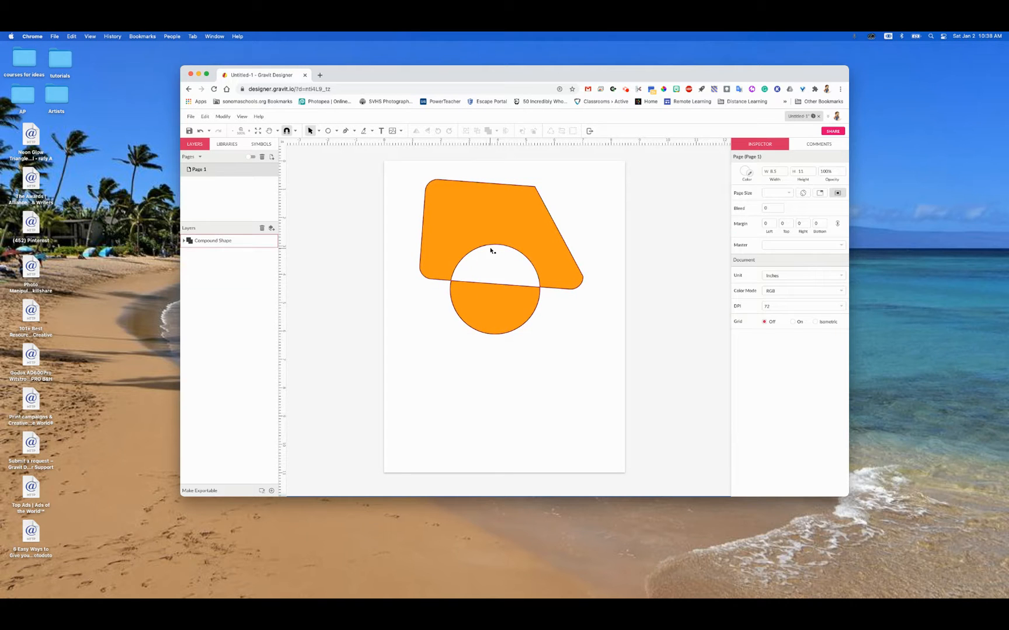
pyautogui.moveTo(496, 279); pyautogui.dragTo(498, 285)
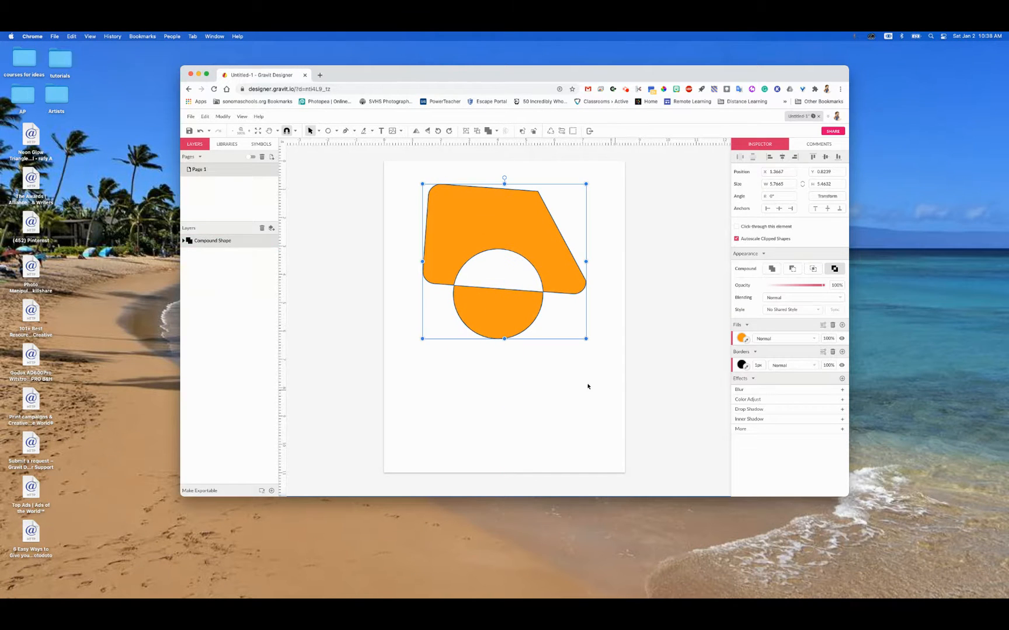
# Step: Split the compound shape back into its original shapes and move the circle below the large piece, to about X 2.36, Y 5.72 in
pyautogui.click(205, 117)
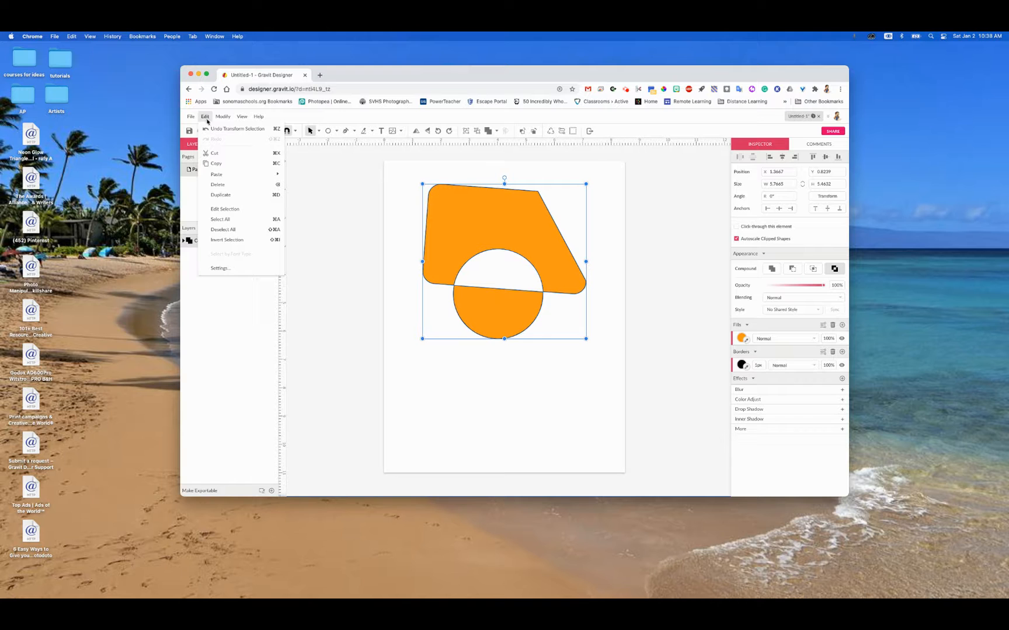
pyautogui.moveTo(222, 120)
pyautogui.click(243, 197)
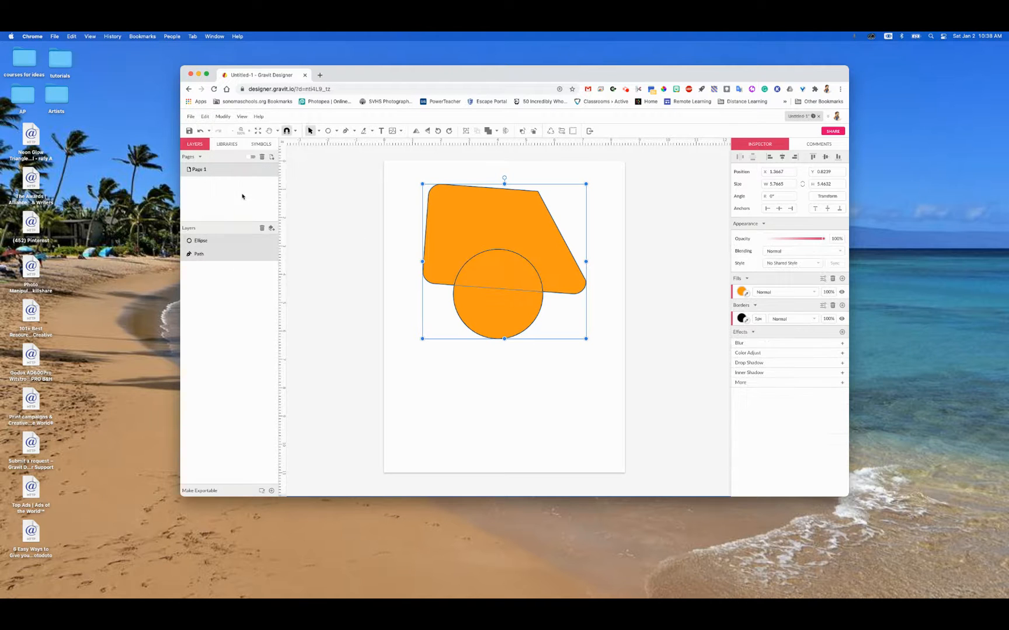
pyautogui.click(504, 318)
pyautogui.moveTo(504, 318); pyautogui.dragTo(502, 392)
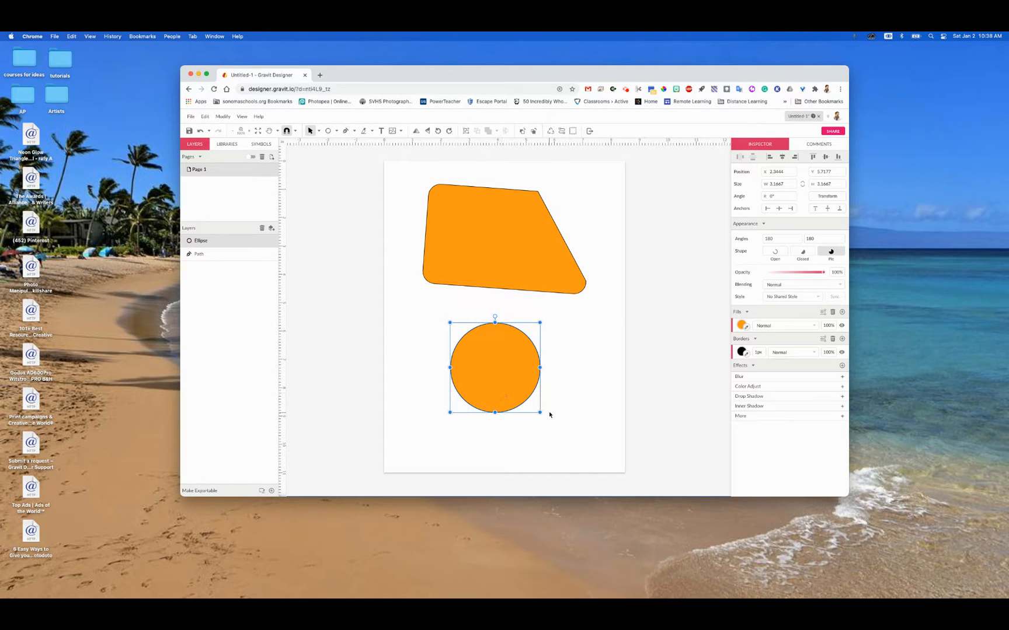